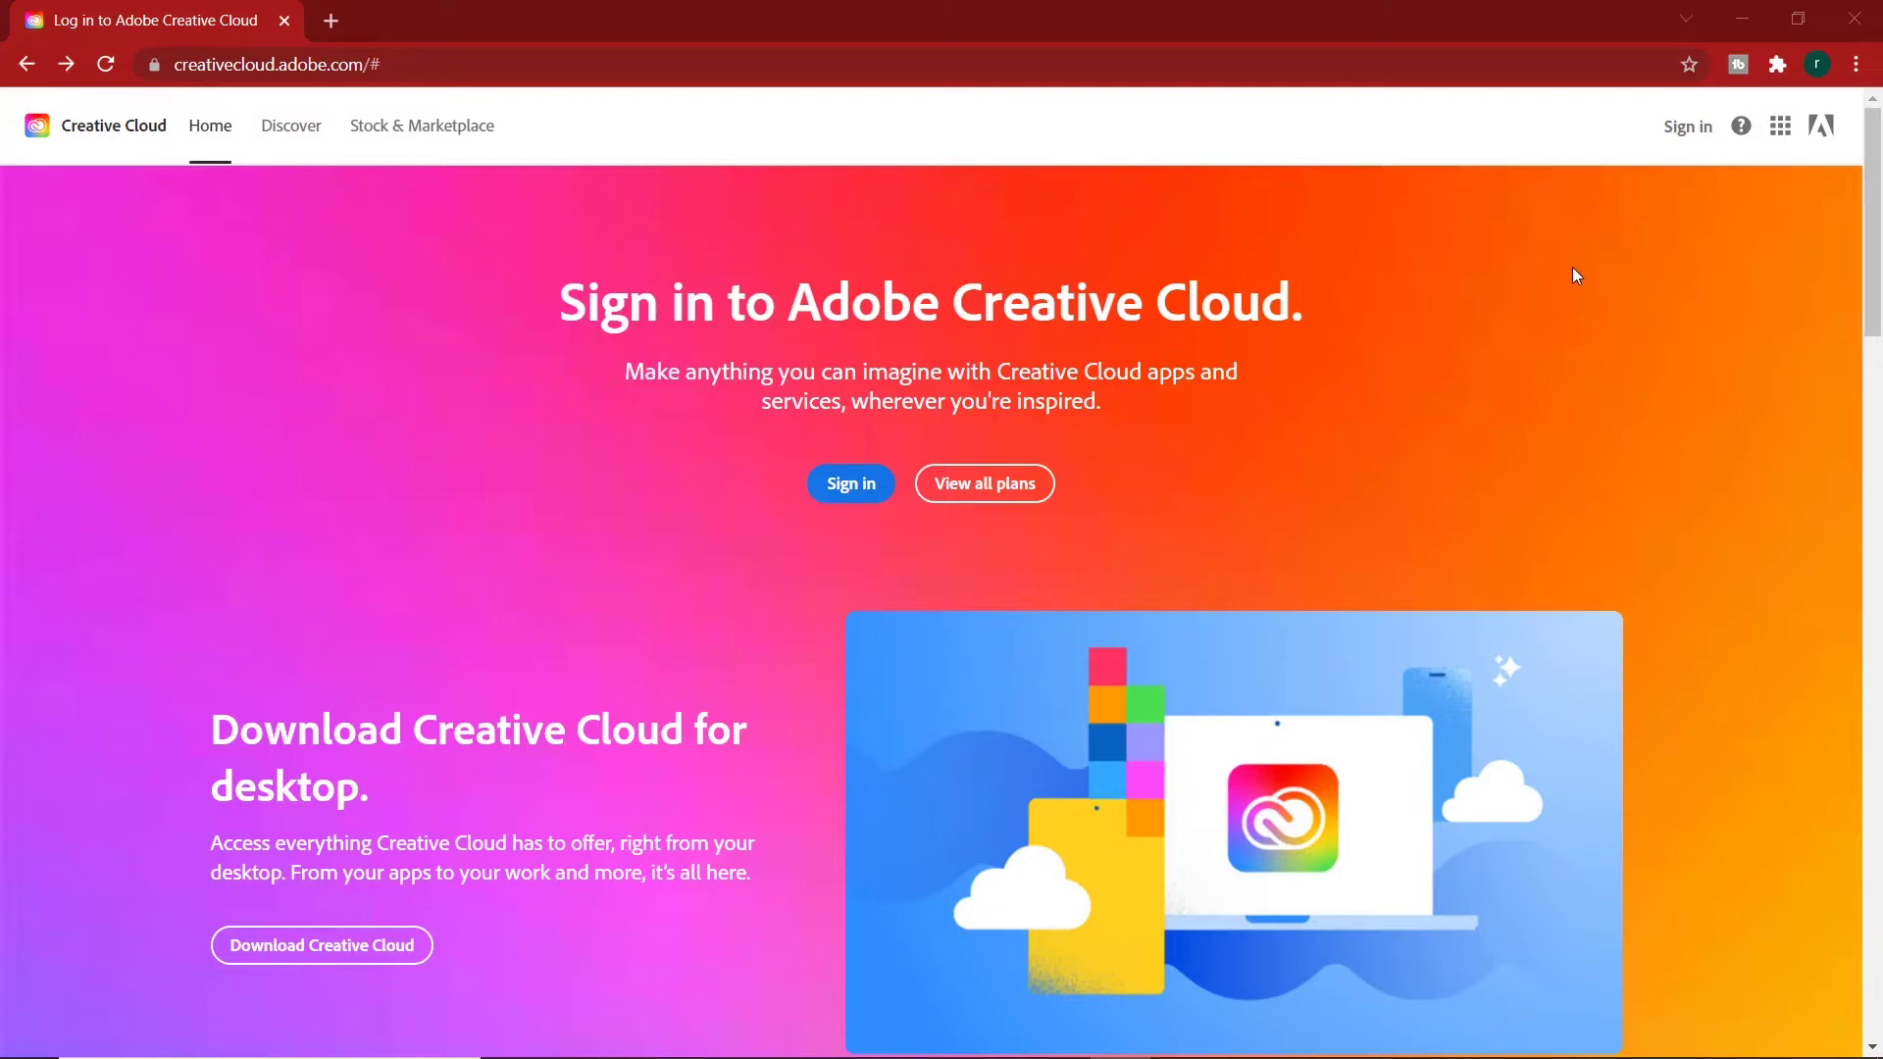
# - Register a new Adobe account with email, first name, last name and password, and submit it
pyautogui.click(1683, 126)
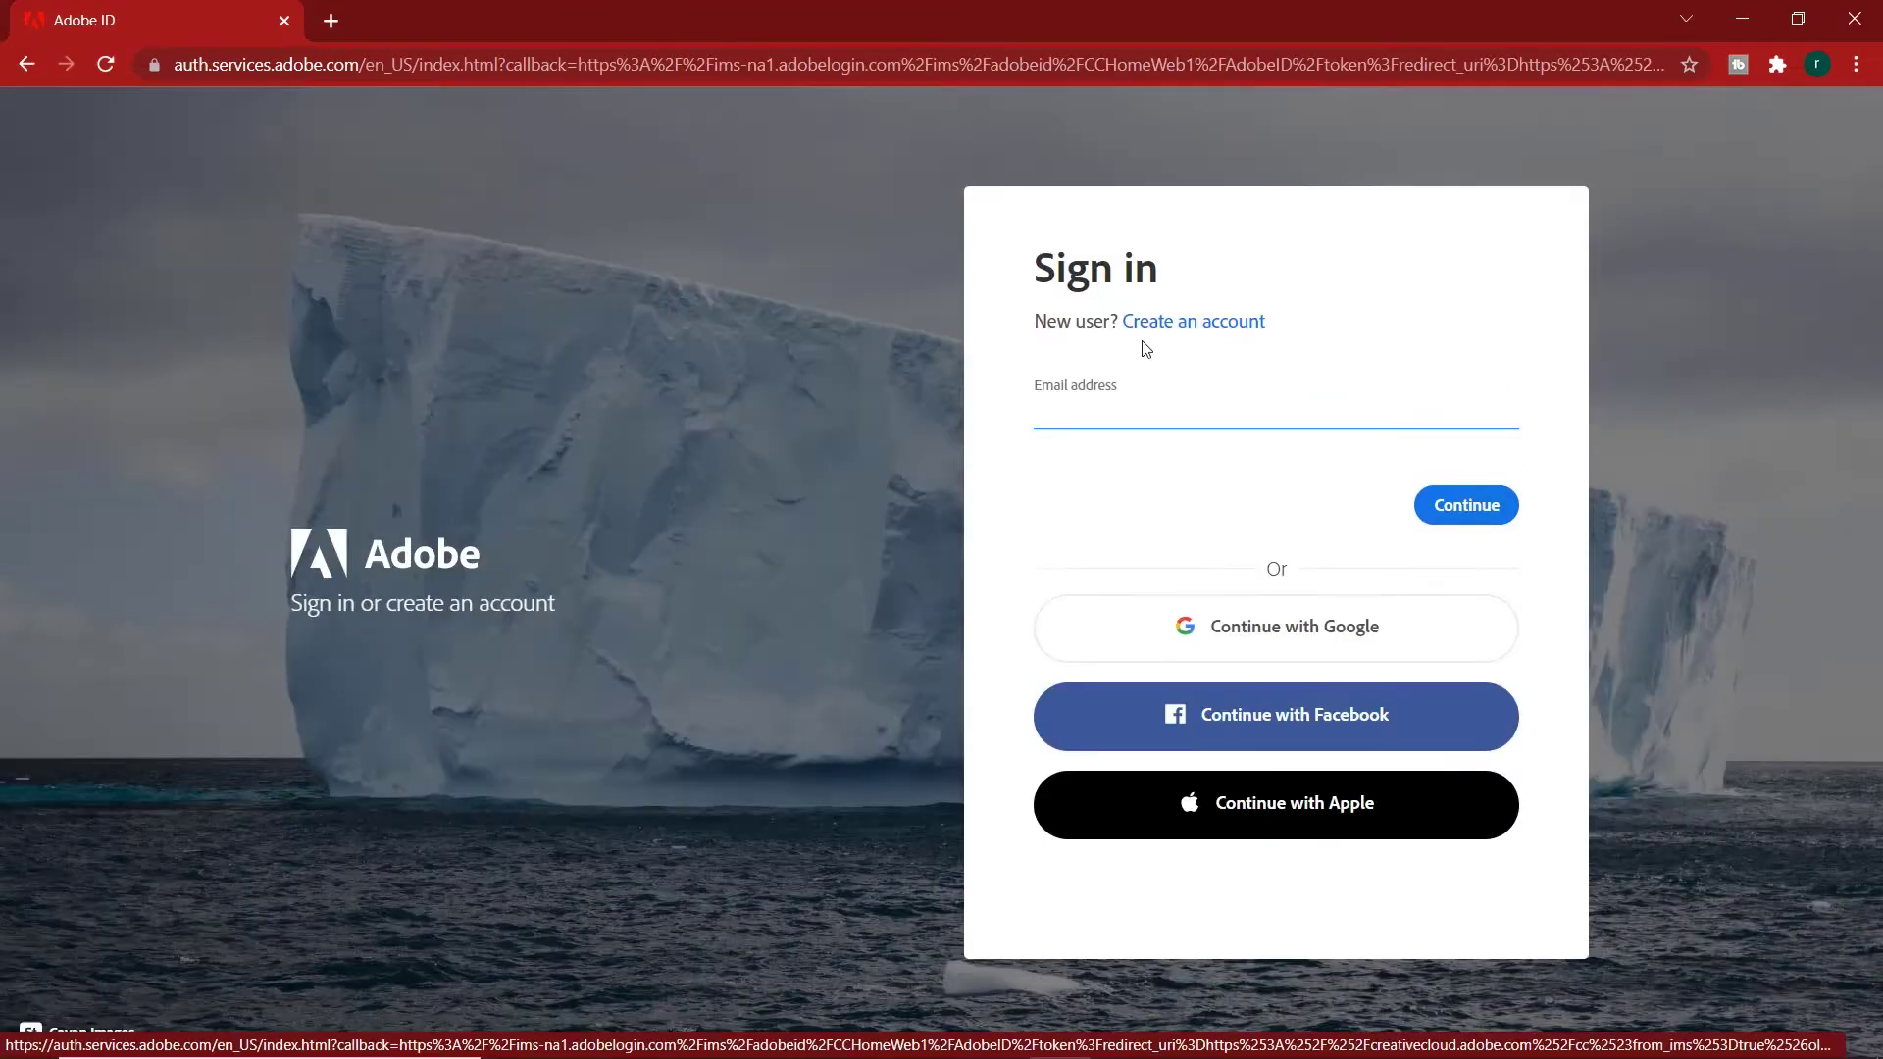
pyautogui.click(1182, 324)
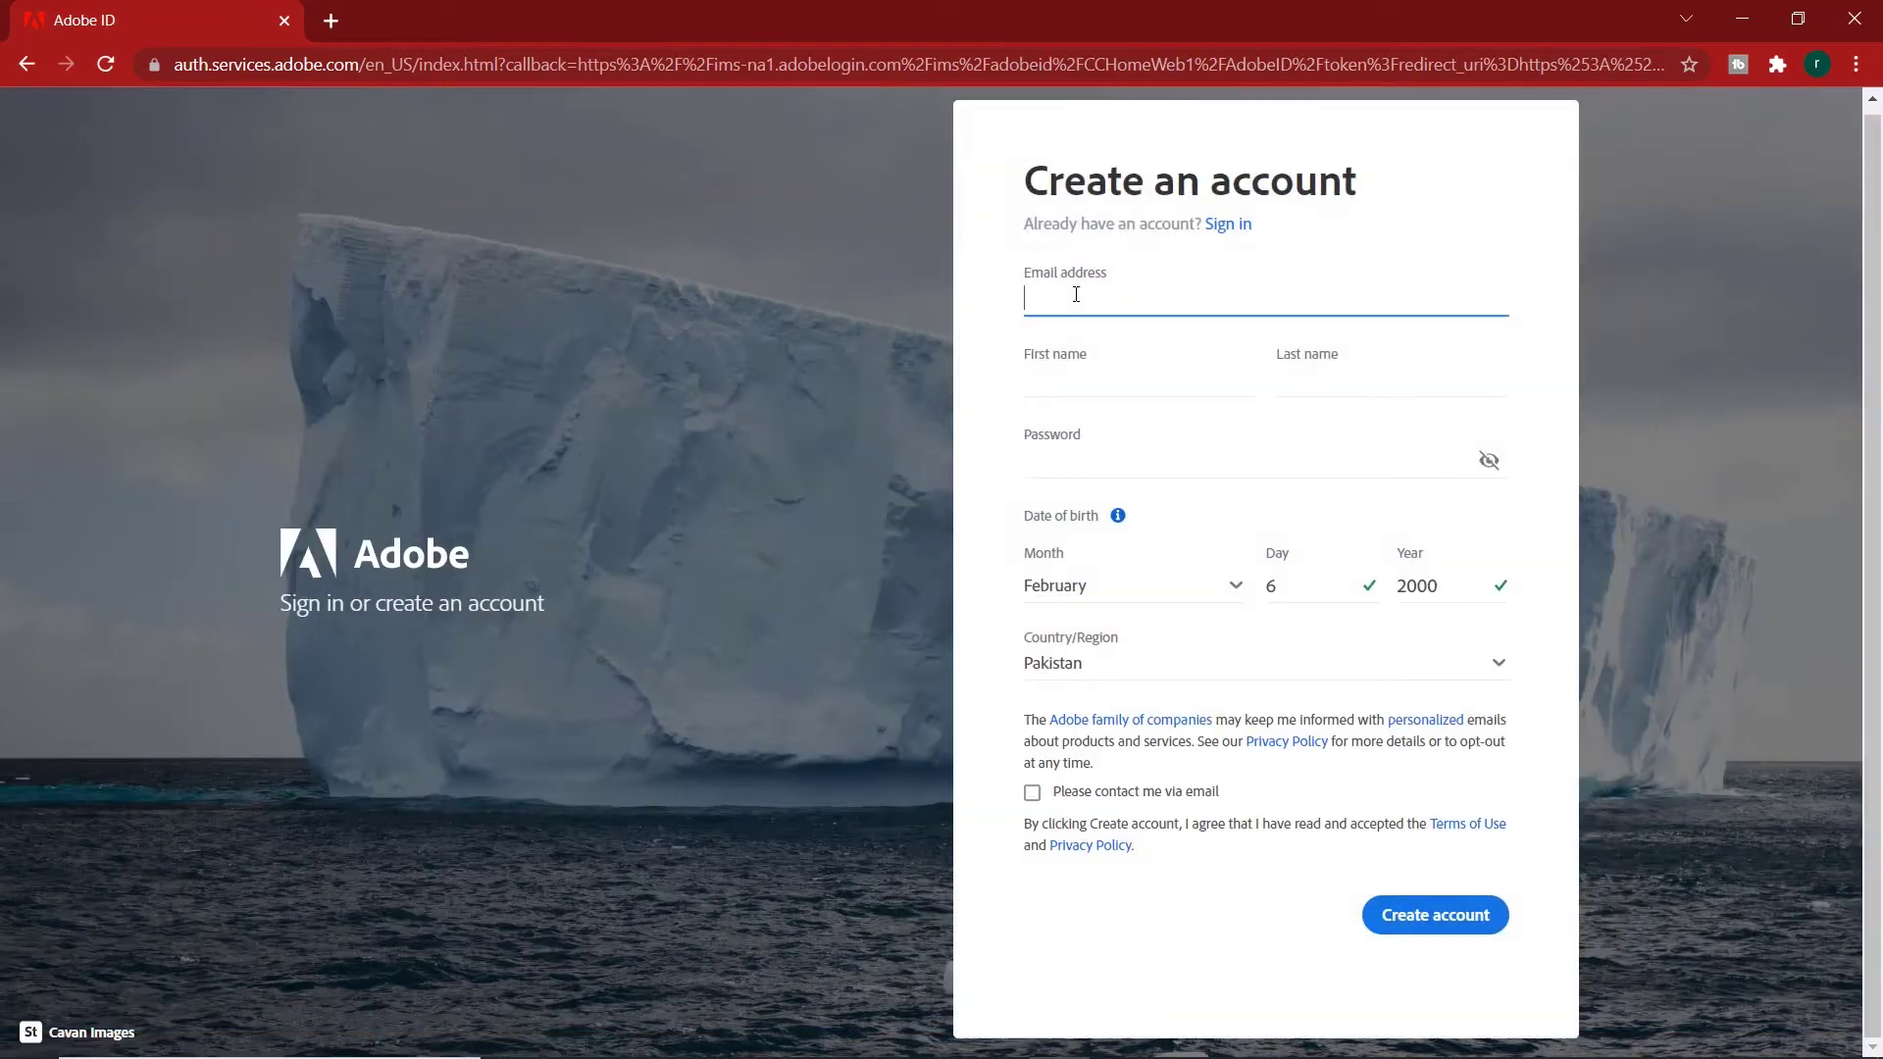
pyautogui.click(1093, 382)
pyautogui.write('Tech')
pyautogui.click(1341, 385)
pyautogui.write('Knldg')
pyautogui.click(1101, 461)
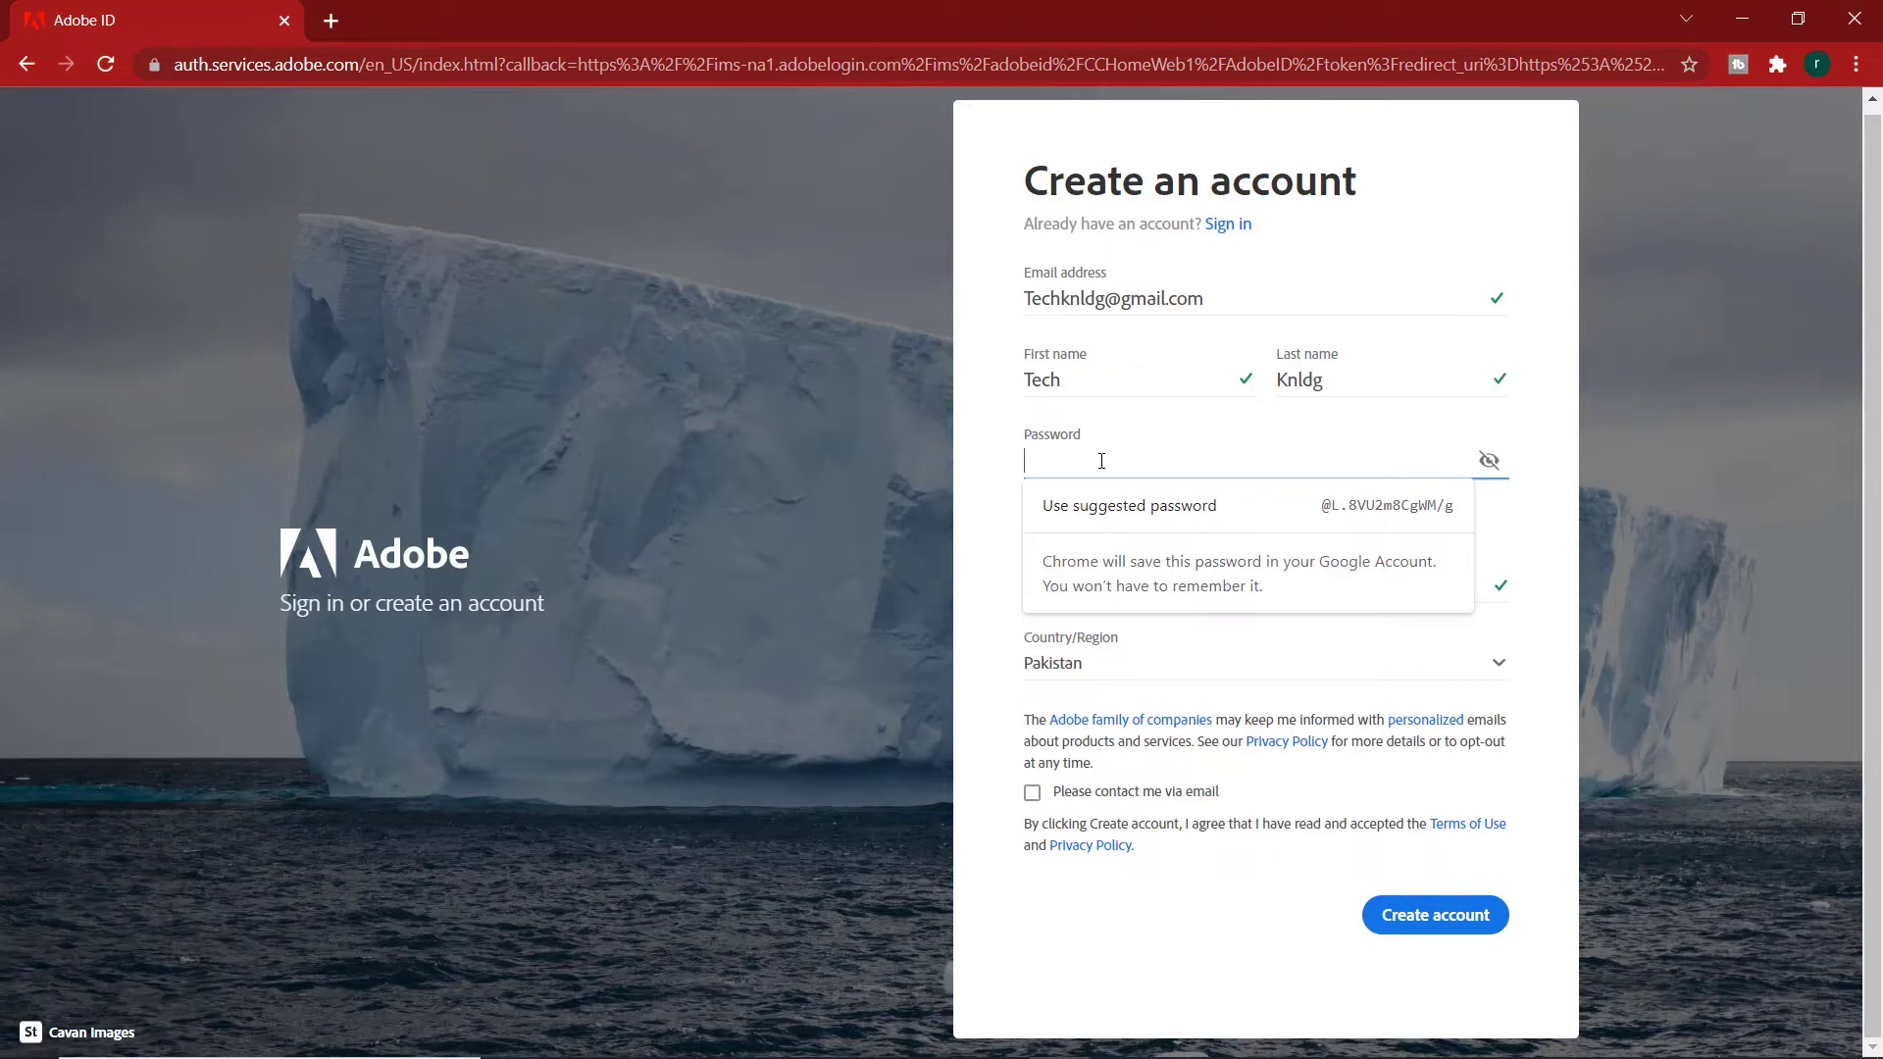
pyautogui.write('***********')
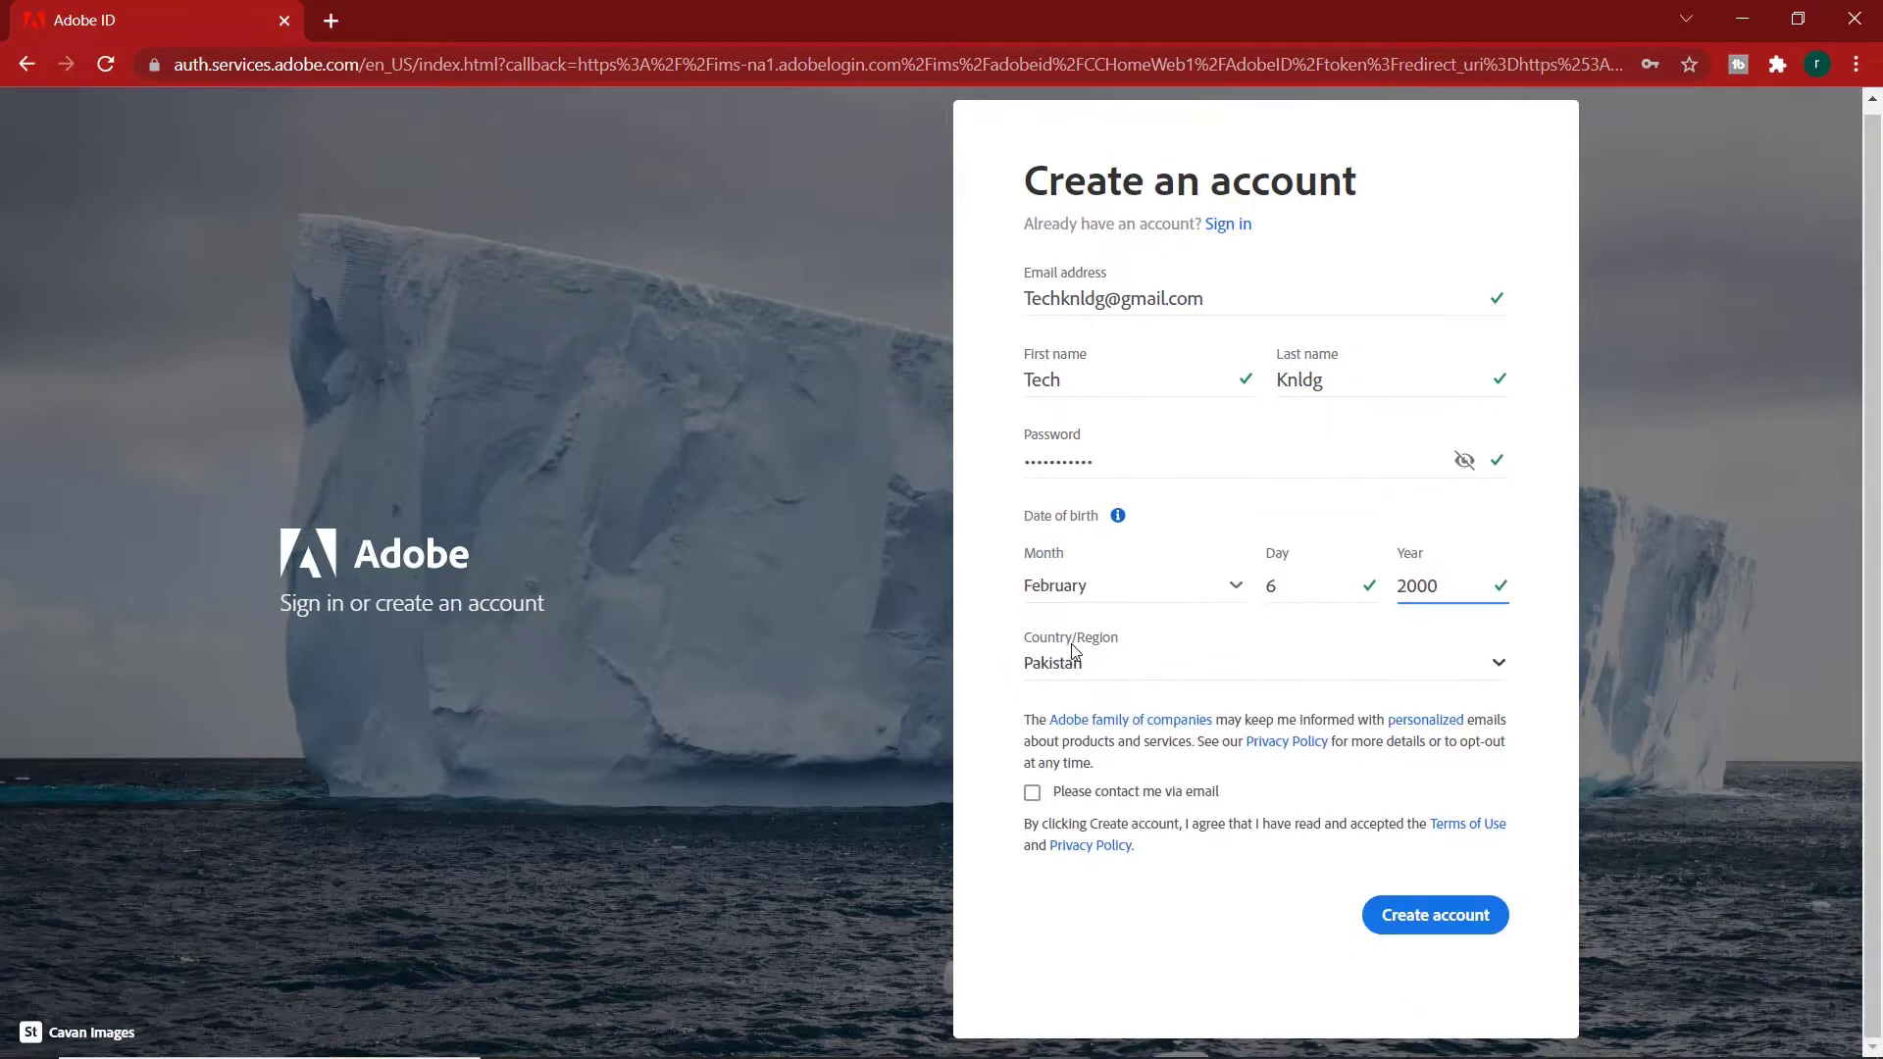
pyautogui.click(1424, 927)
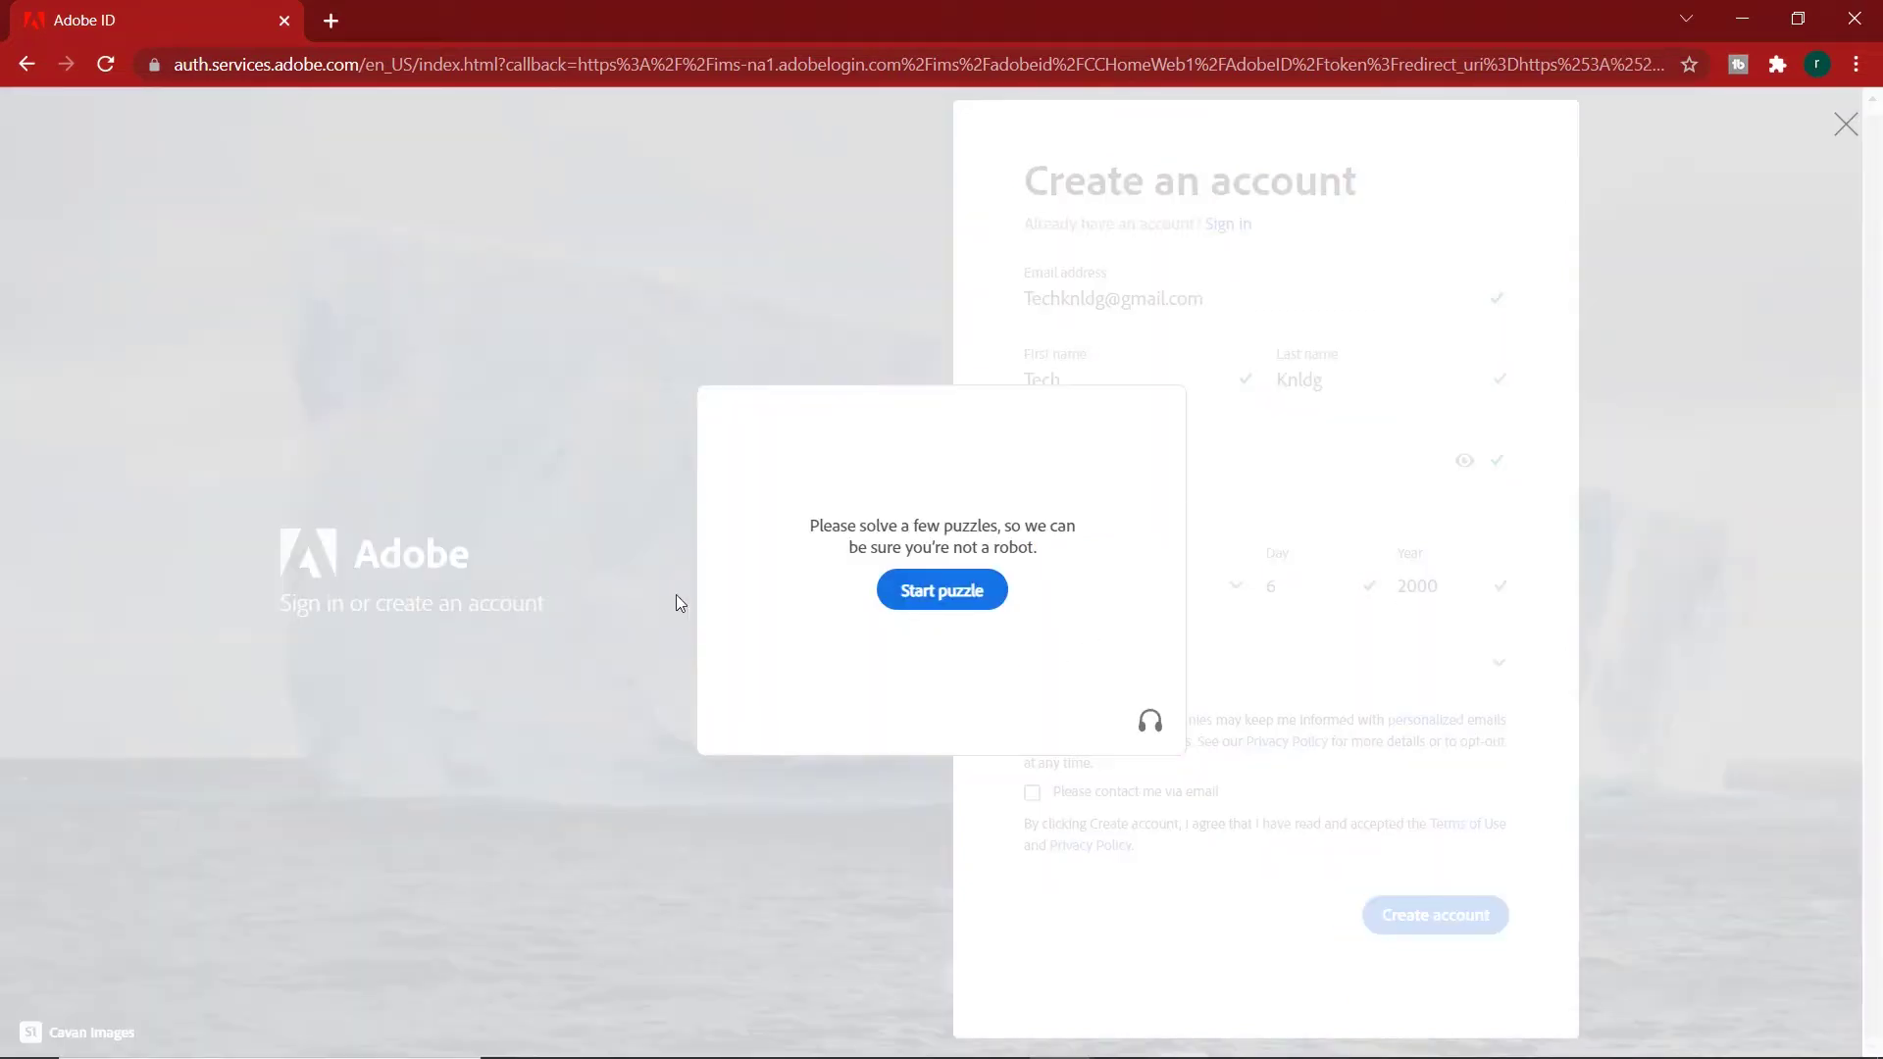
# - Solve the cow-image robot check and continue signing in with the new email
pyautogui.click(942, 591)
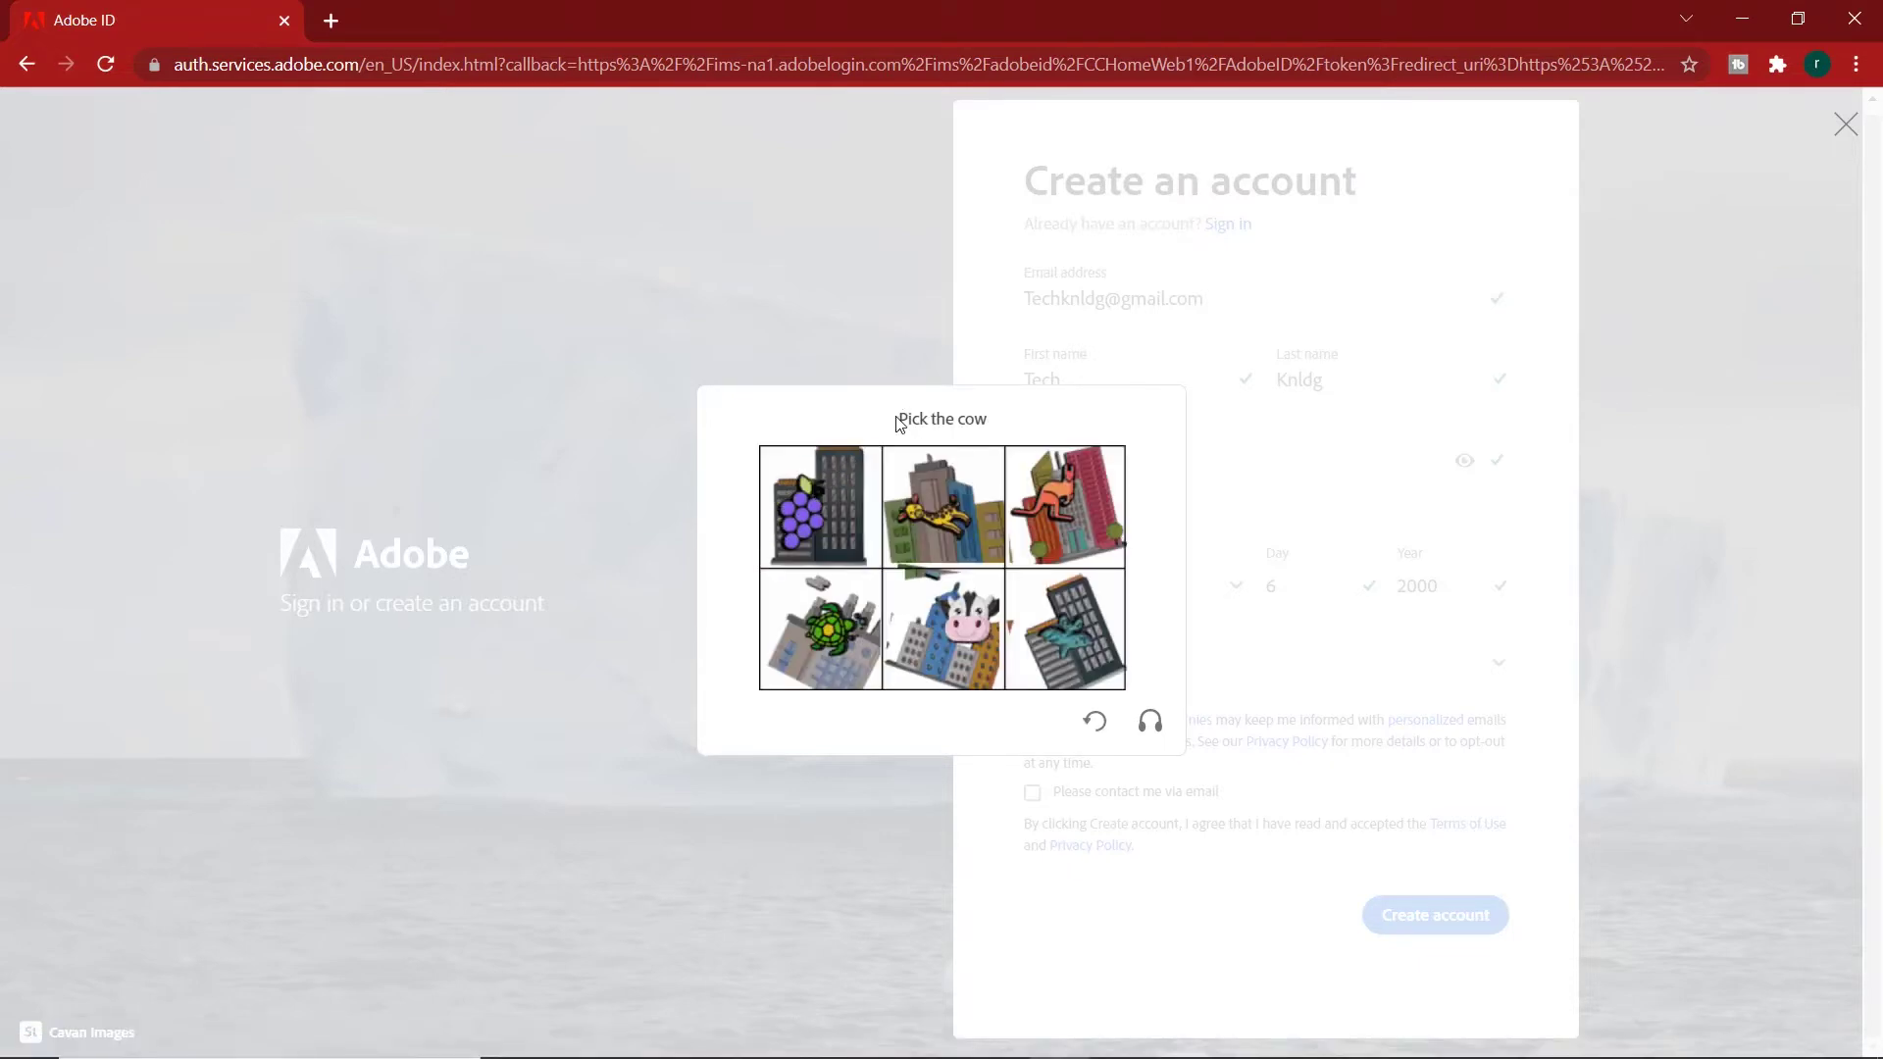
pyautogui.click(939, 626)
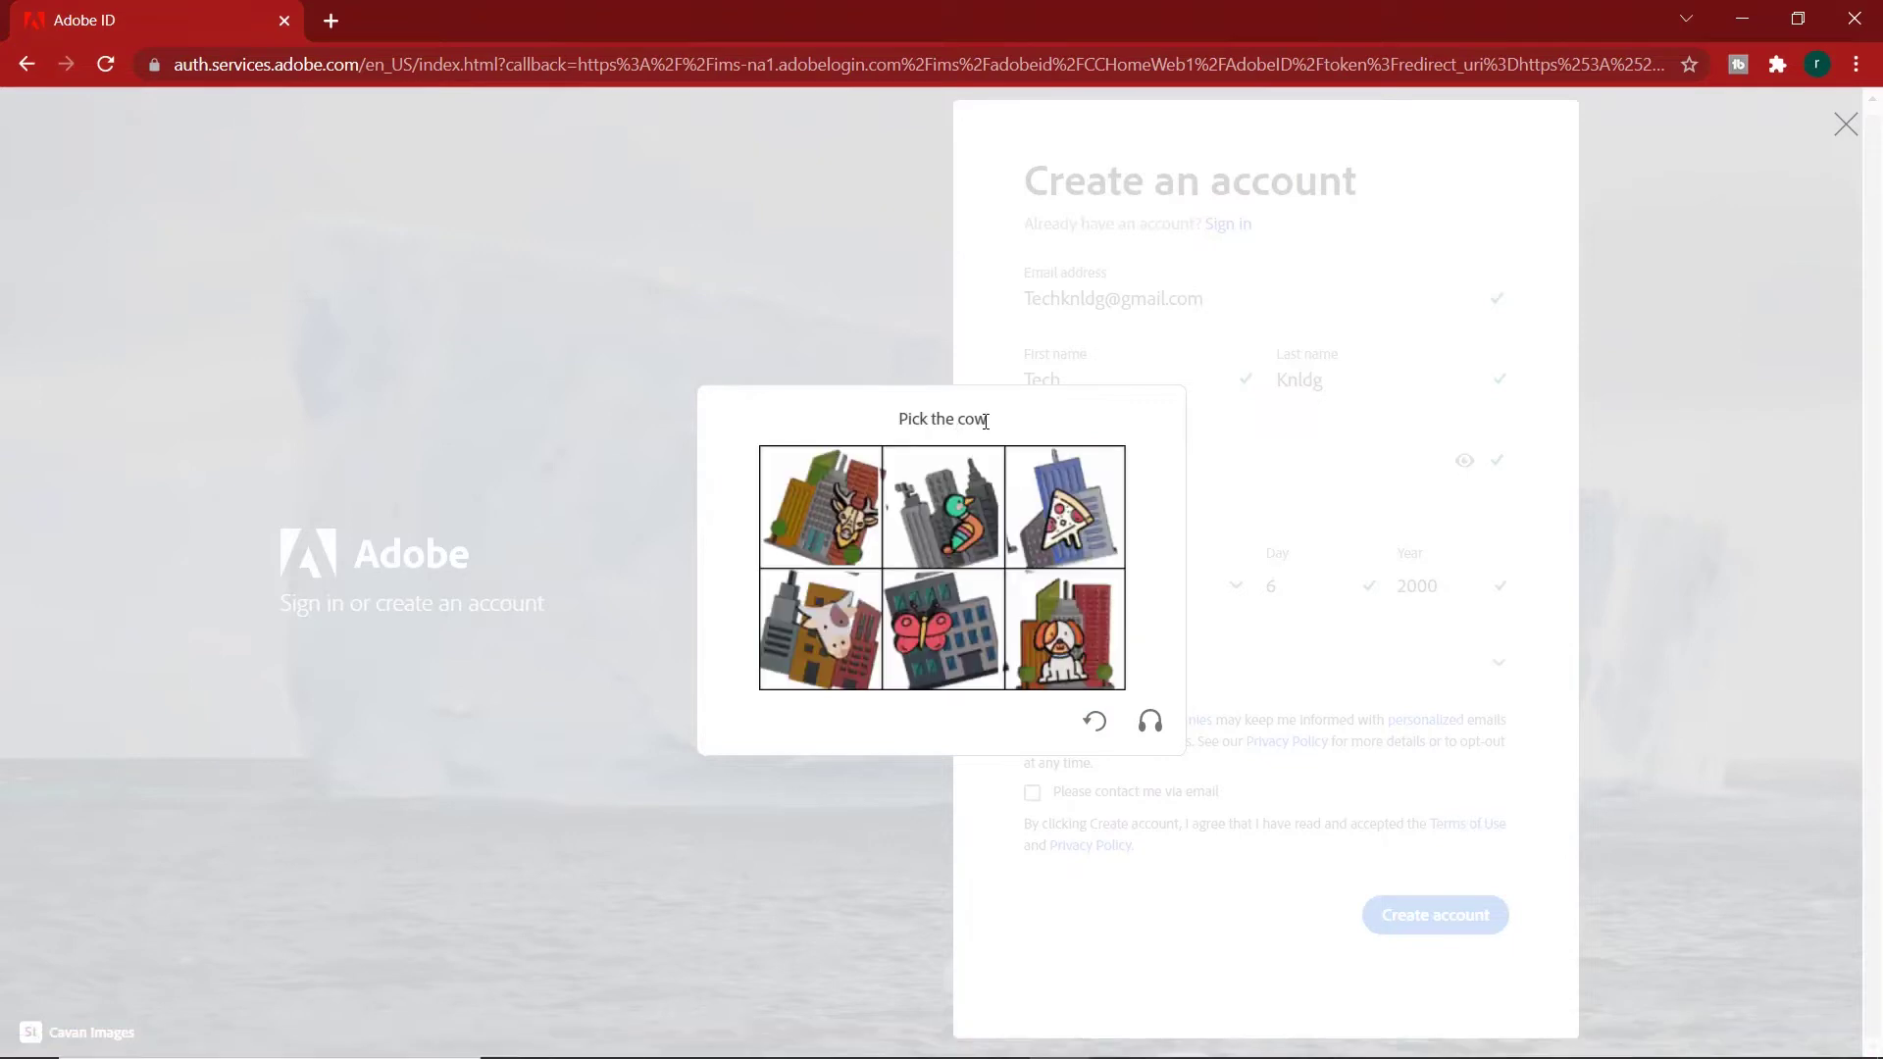
pyautogui.click(792, 626)
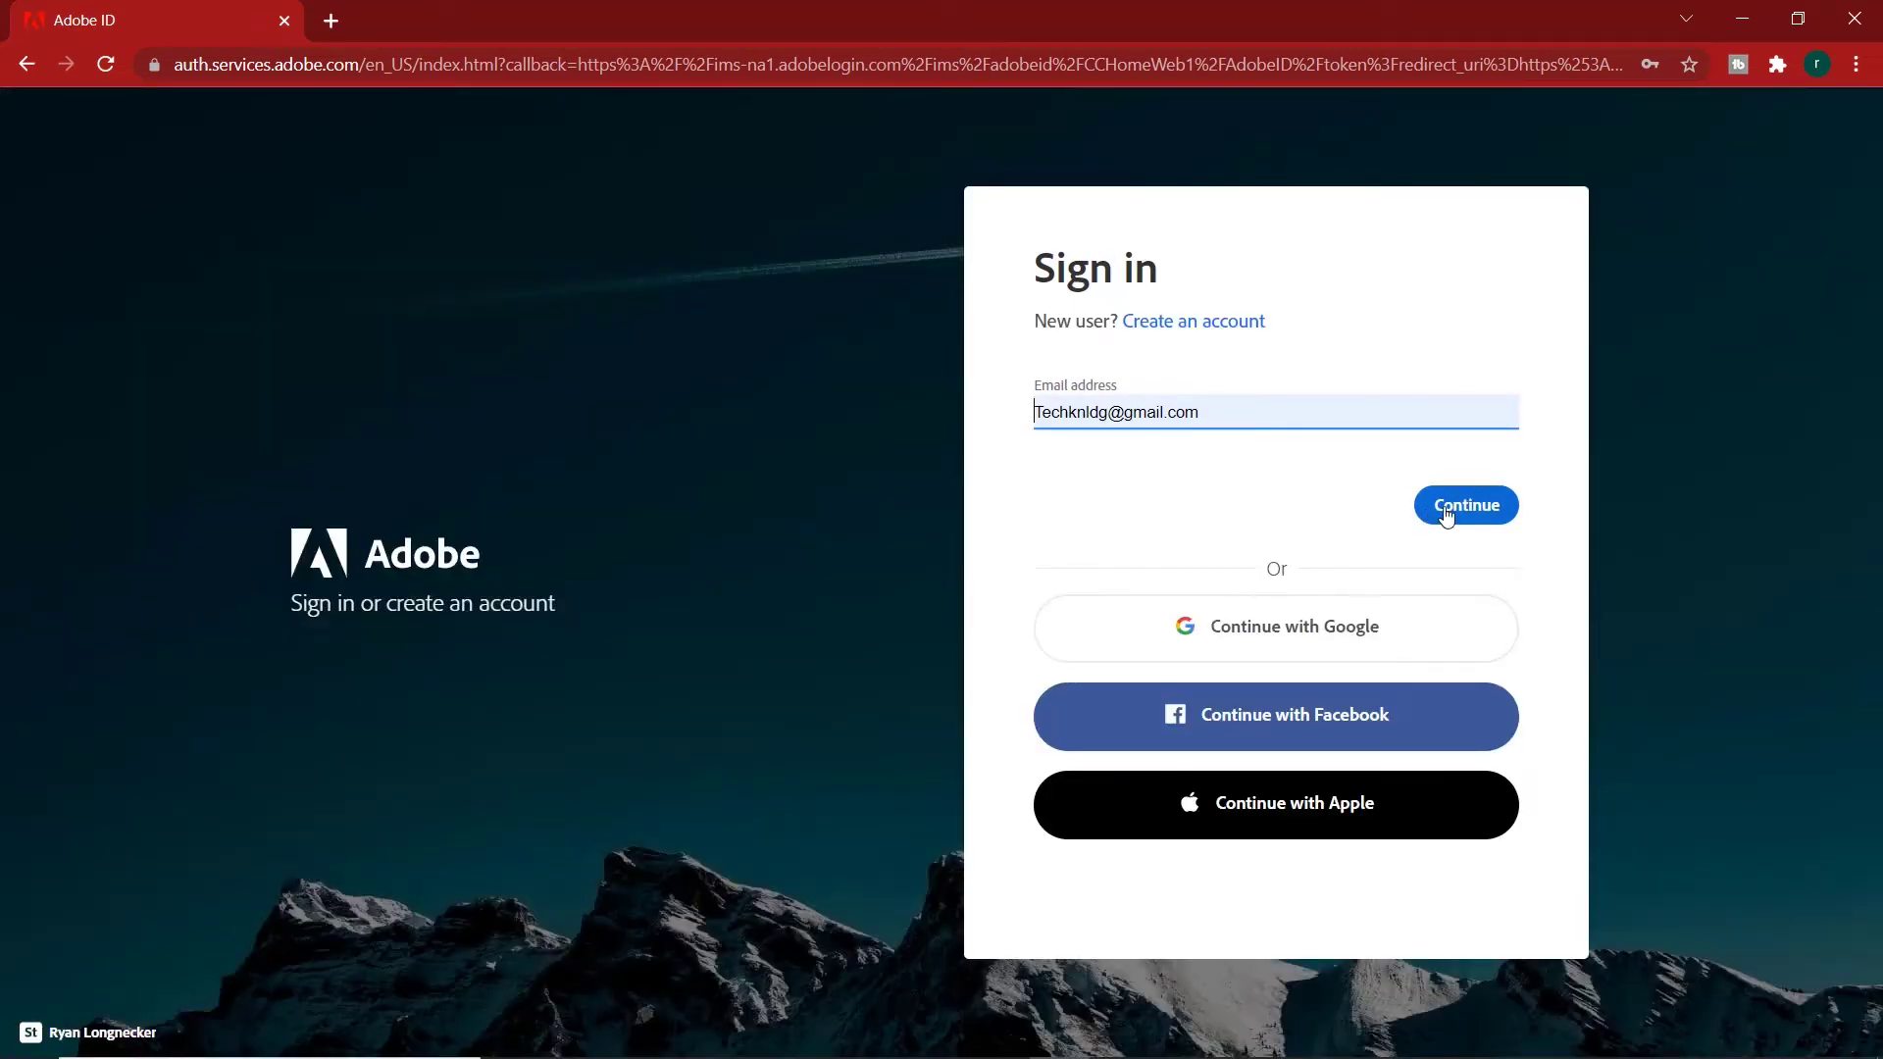
pyautogui.click(1431, 514)
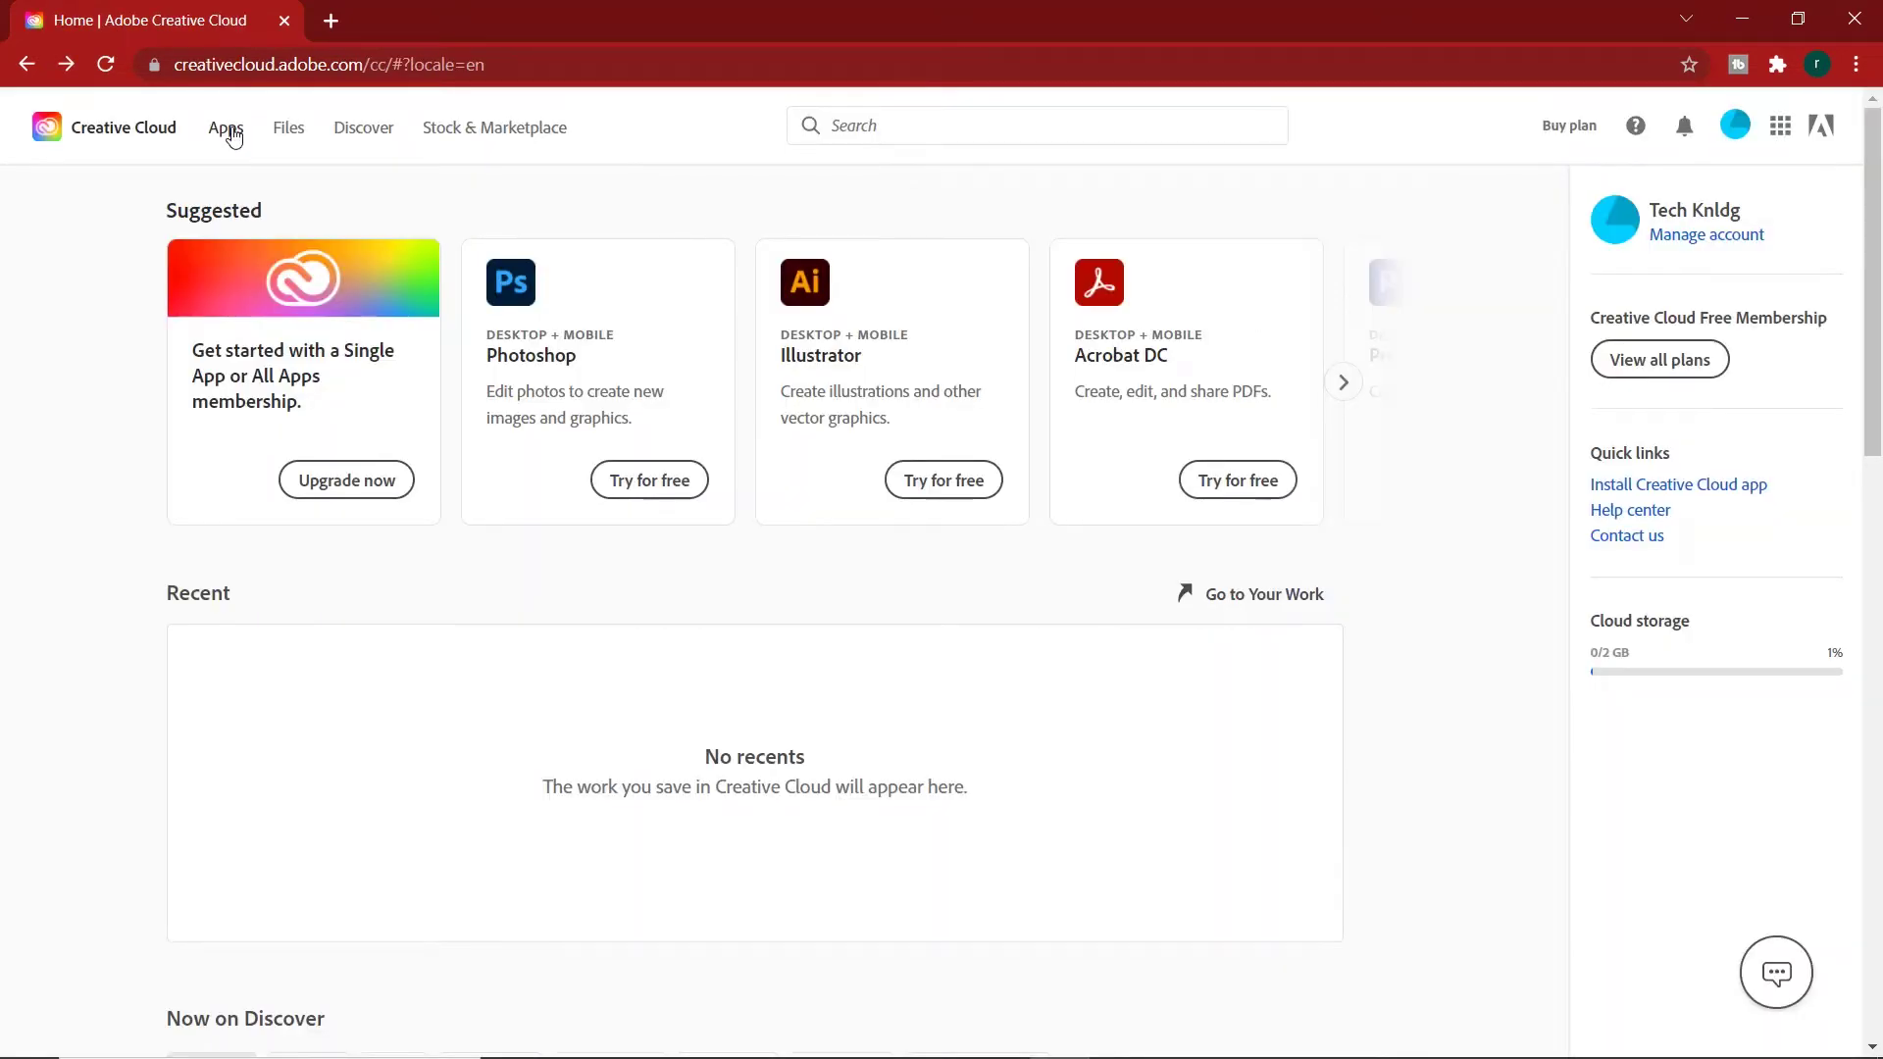
# - Download the Creative Cloud desktop app from Apps and run Creative_Cloud_Set-Up
pyautogui.click(228, 129)
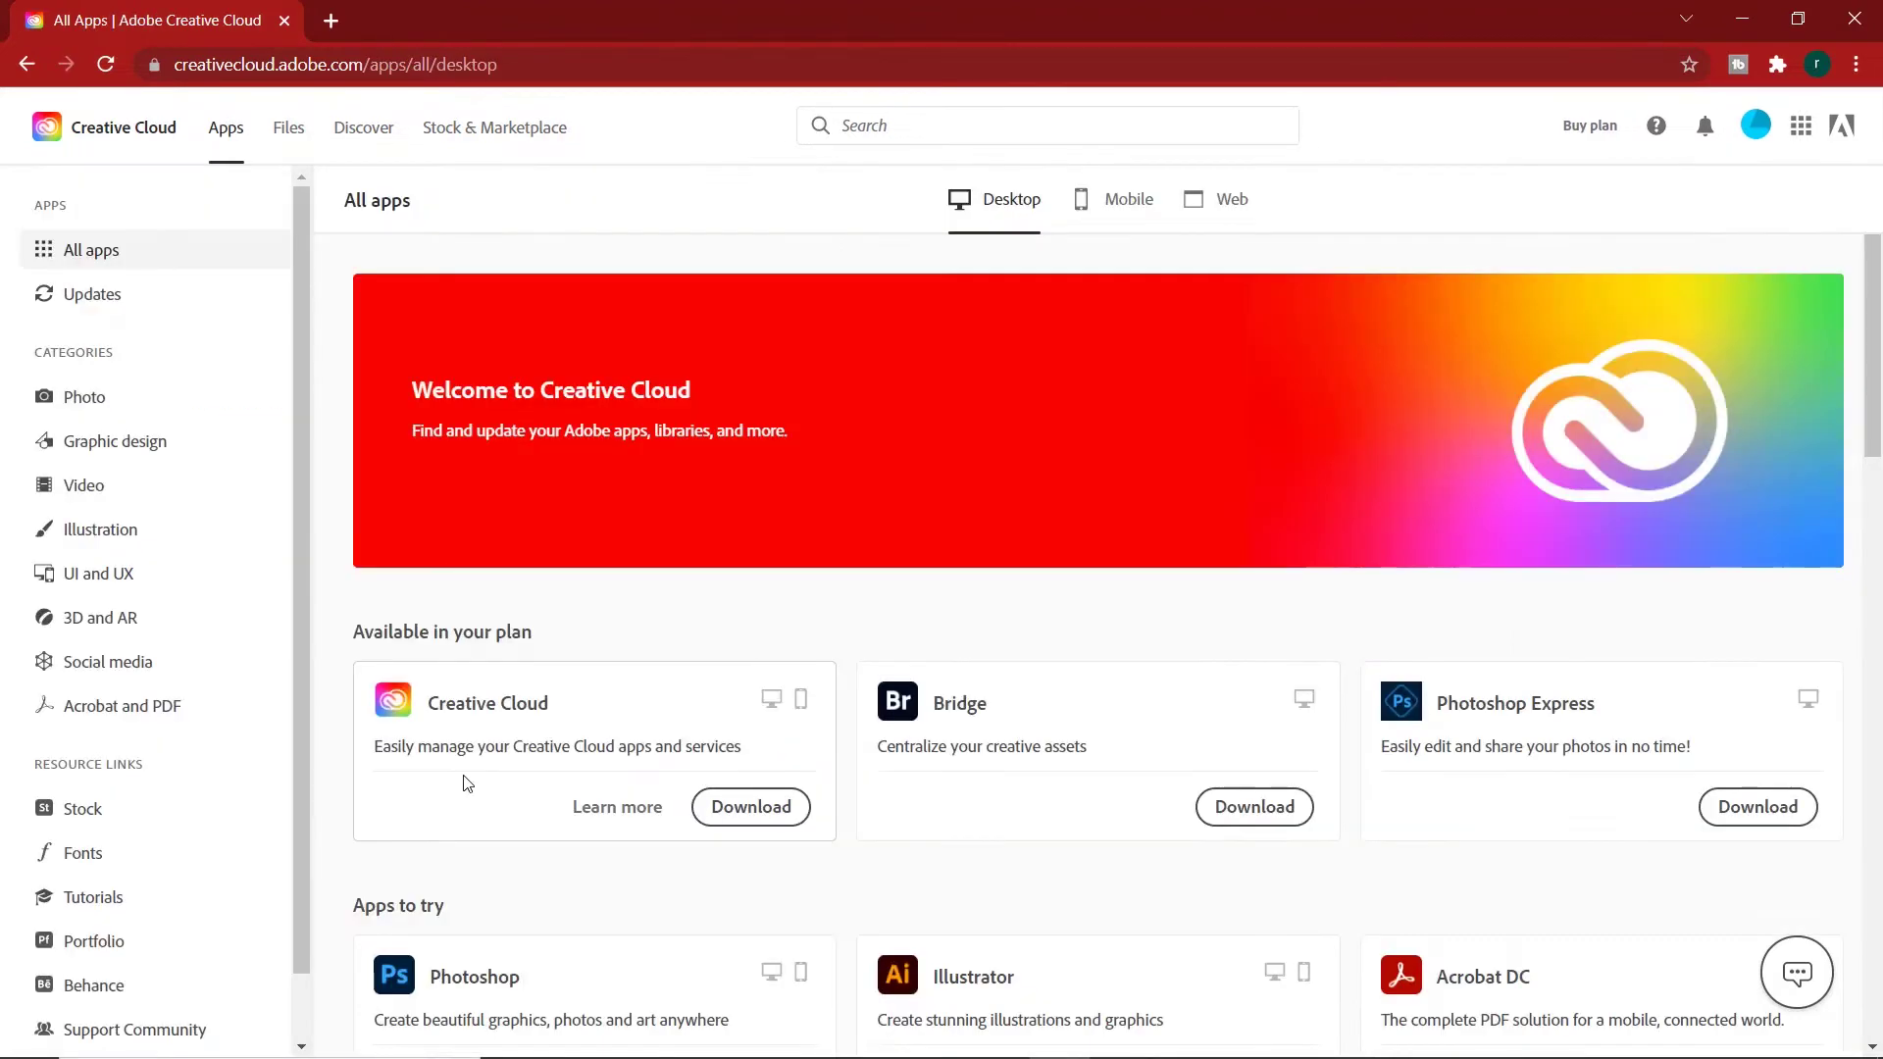
pyautogui.click(739, 814)
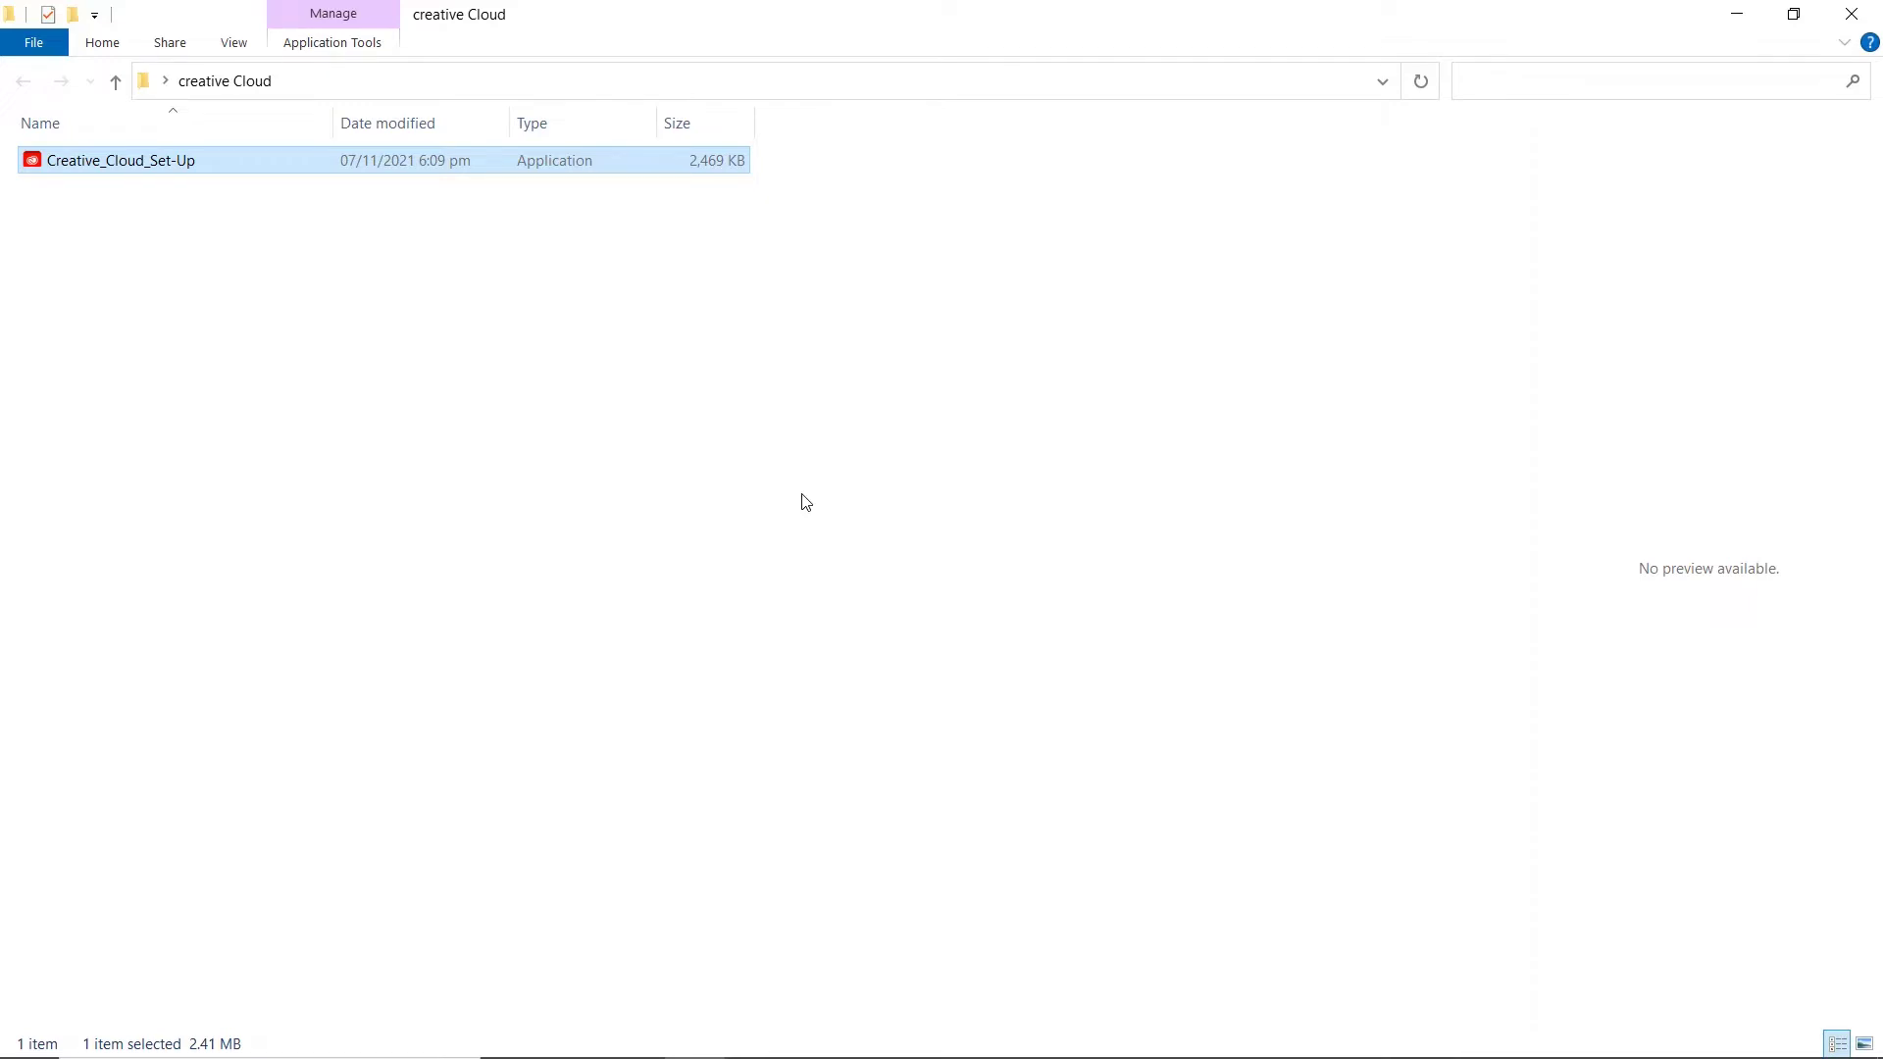
pyautogui.doubleClick(80, 173)
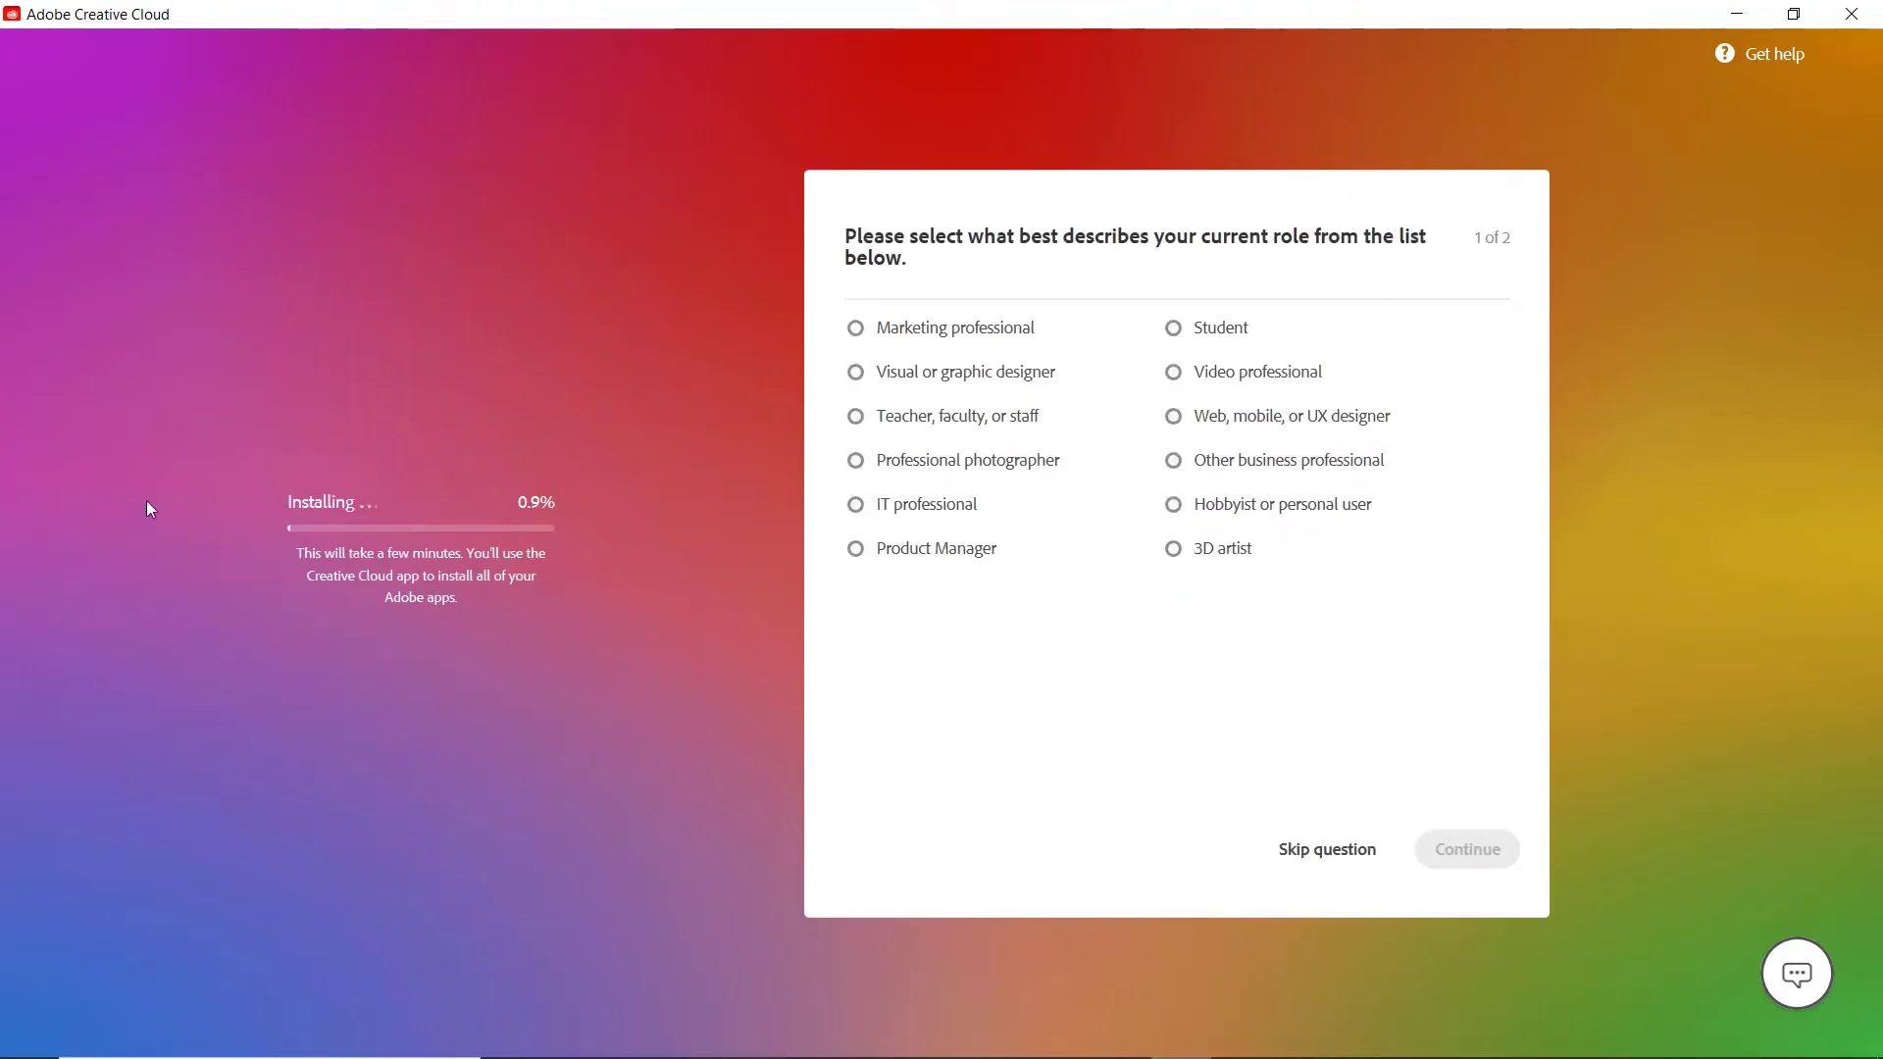
# - Skip the role and creative-topics questions so the installer can finish
pyautogui.click(1339, 853)
pyautogui.click(1340, 852)
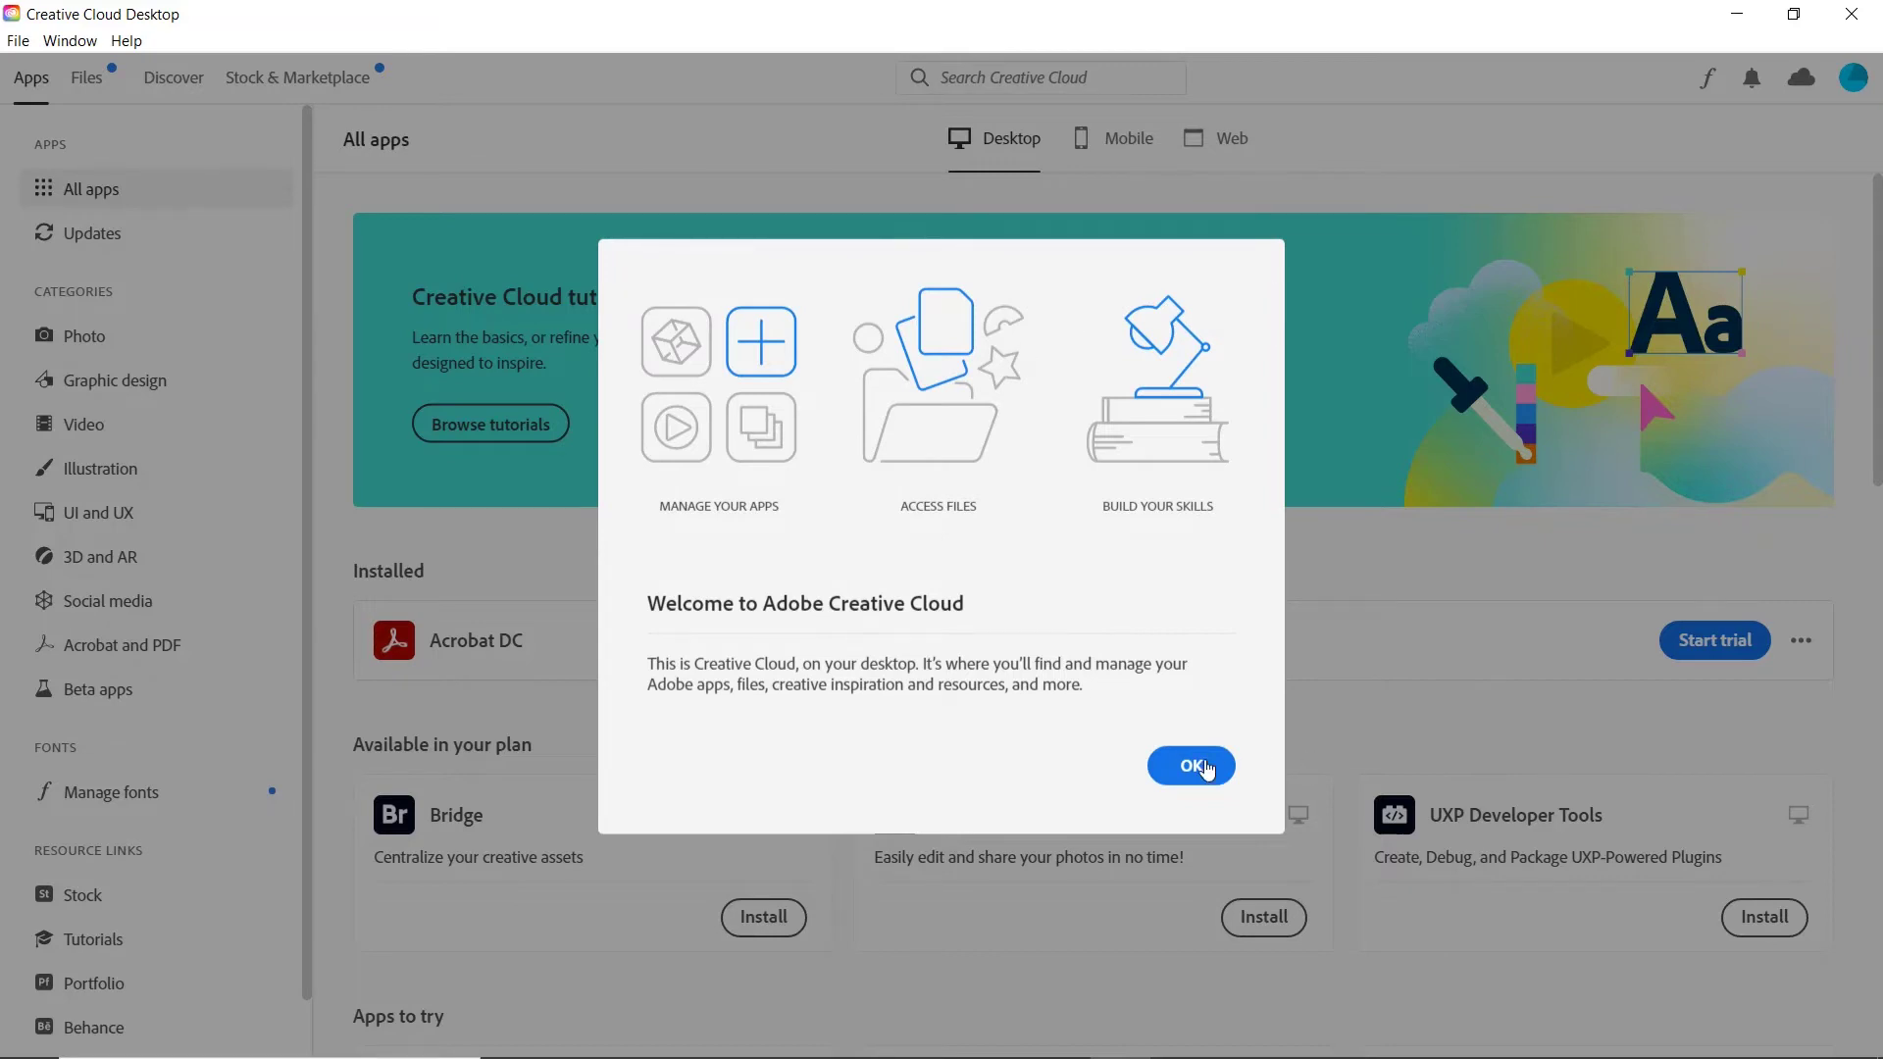
# - Dismiss the welcome message and start the Photoshop trial install from Apps to try
pyautogui.click(1191, 768)
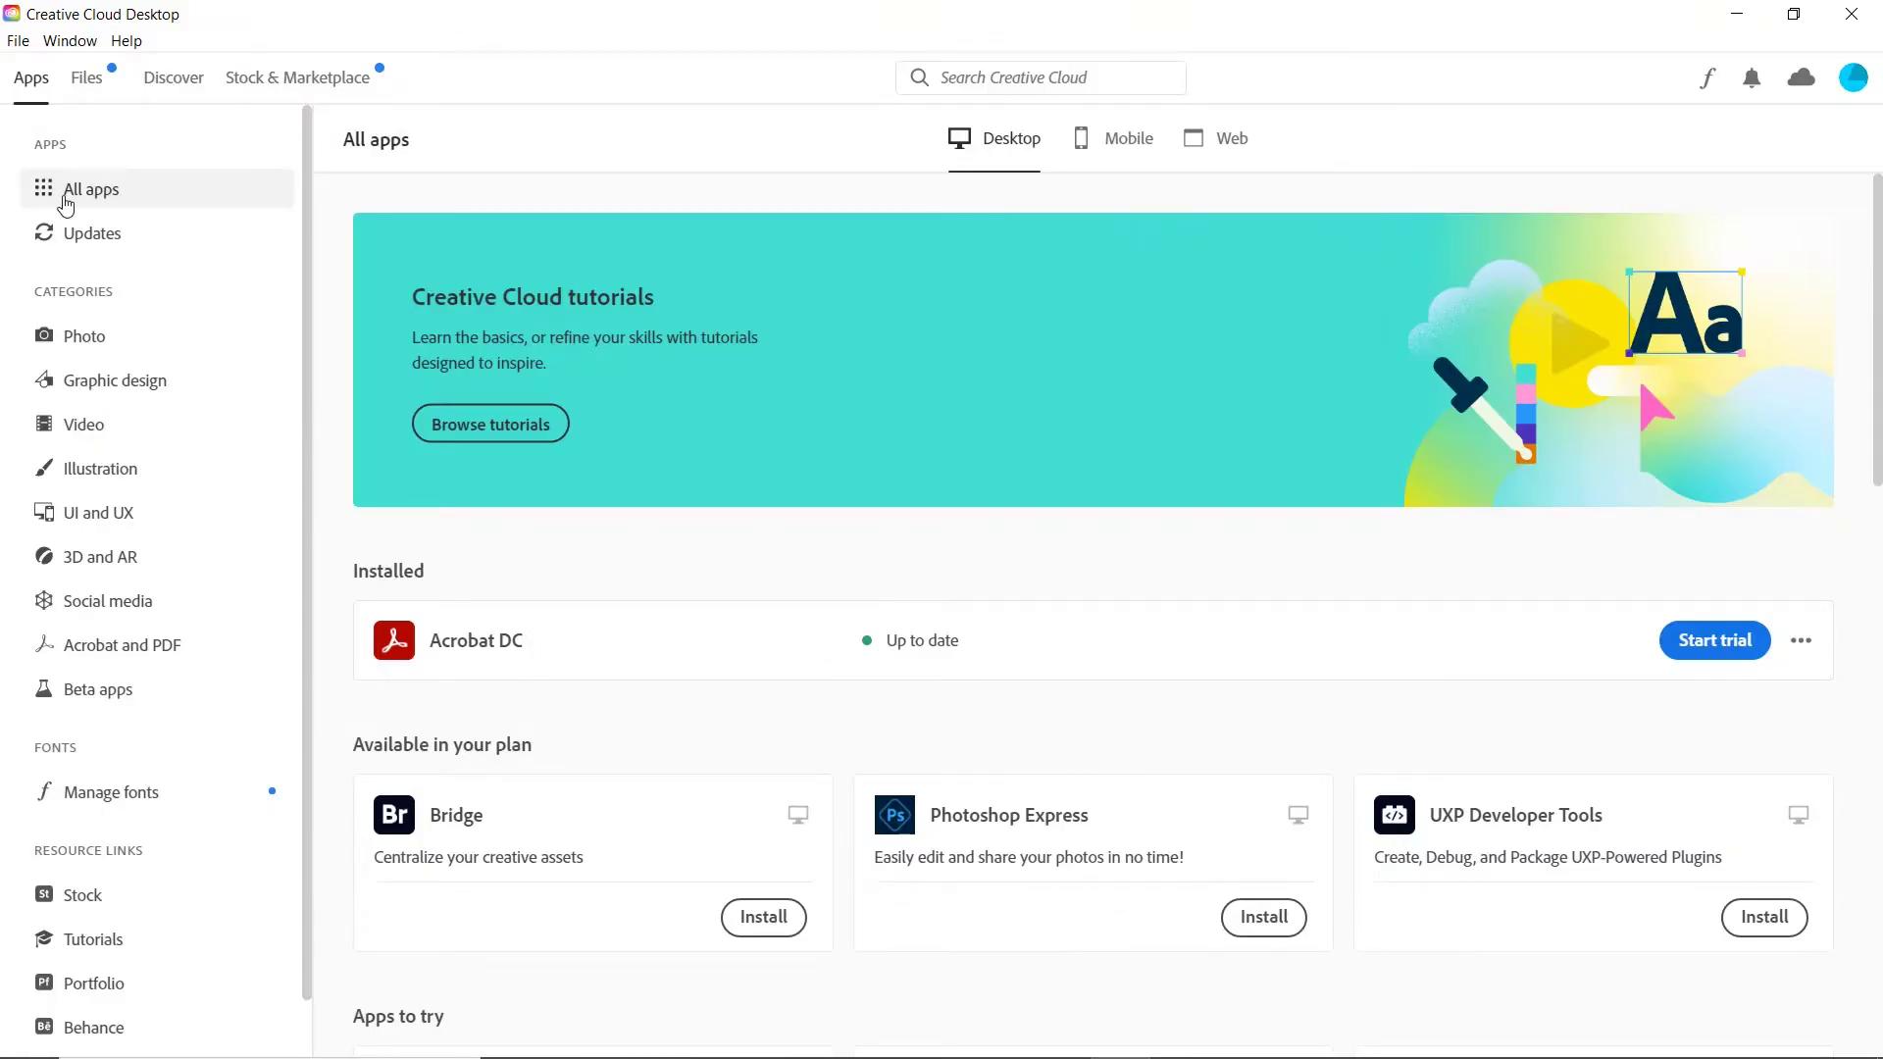
pyautogui.moveTo(1879, 233); pyautogui.dragTo(1879, 451)
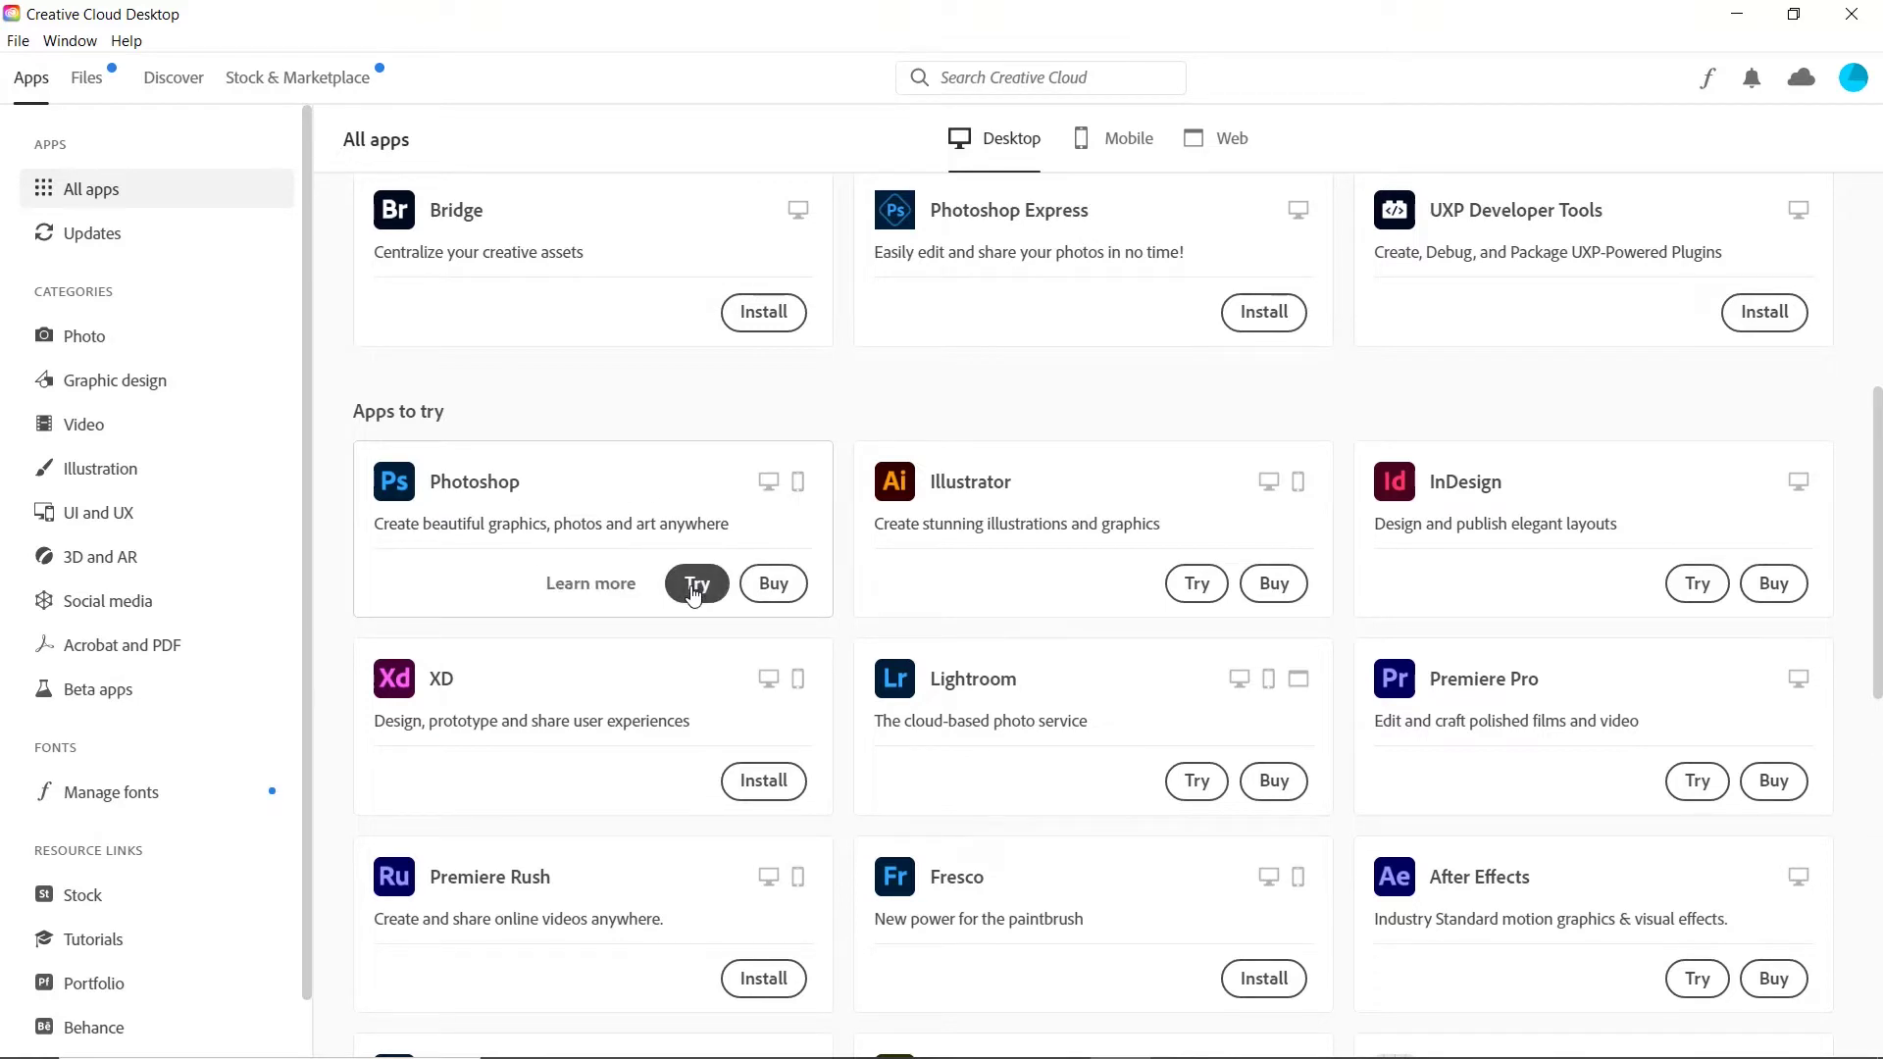
pyautogui.click(695, 587)
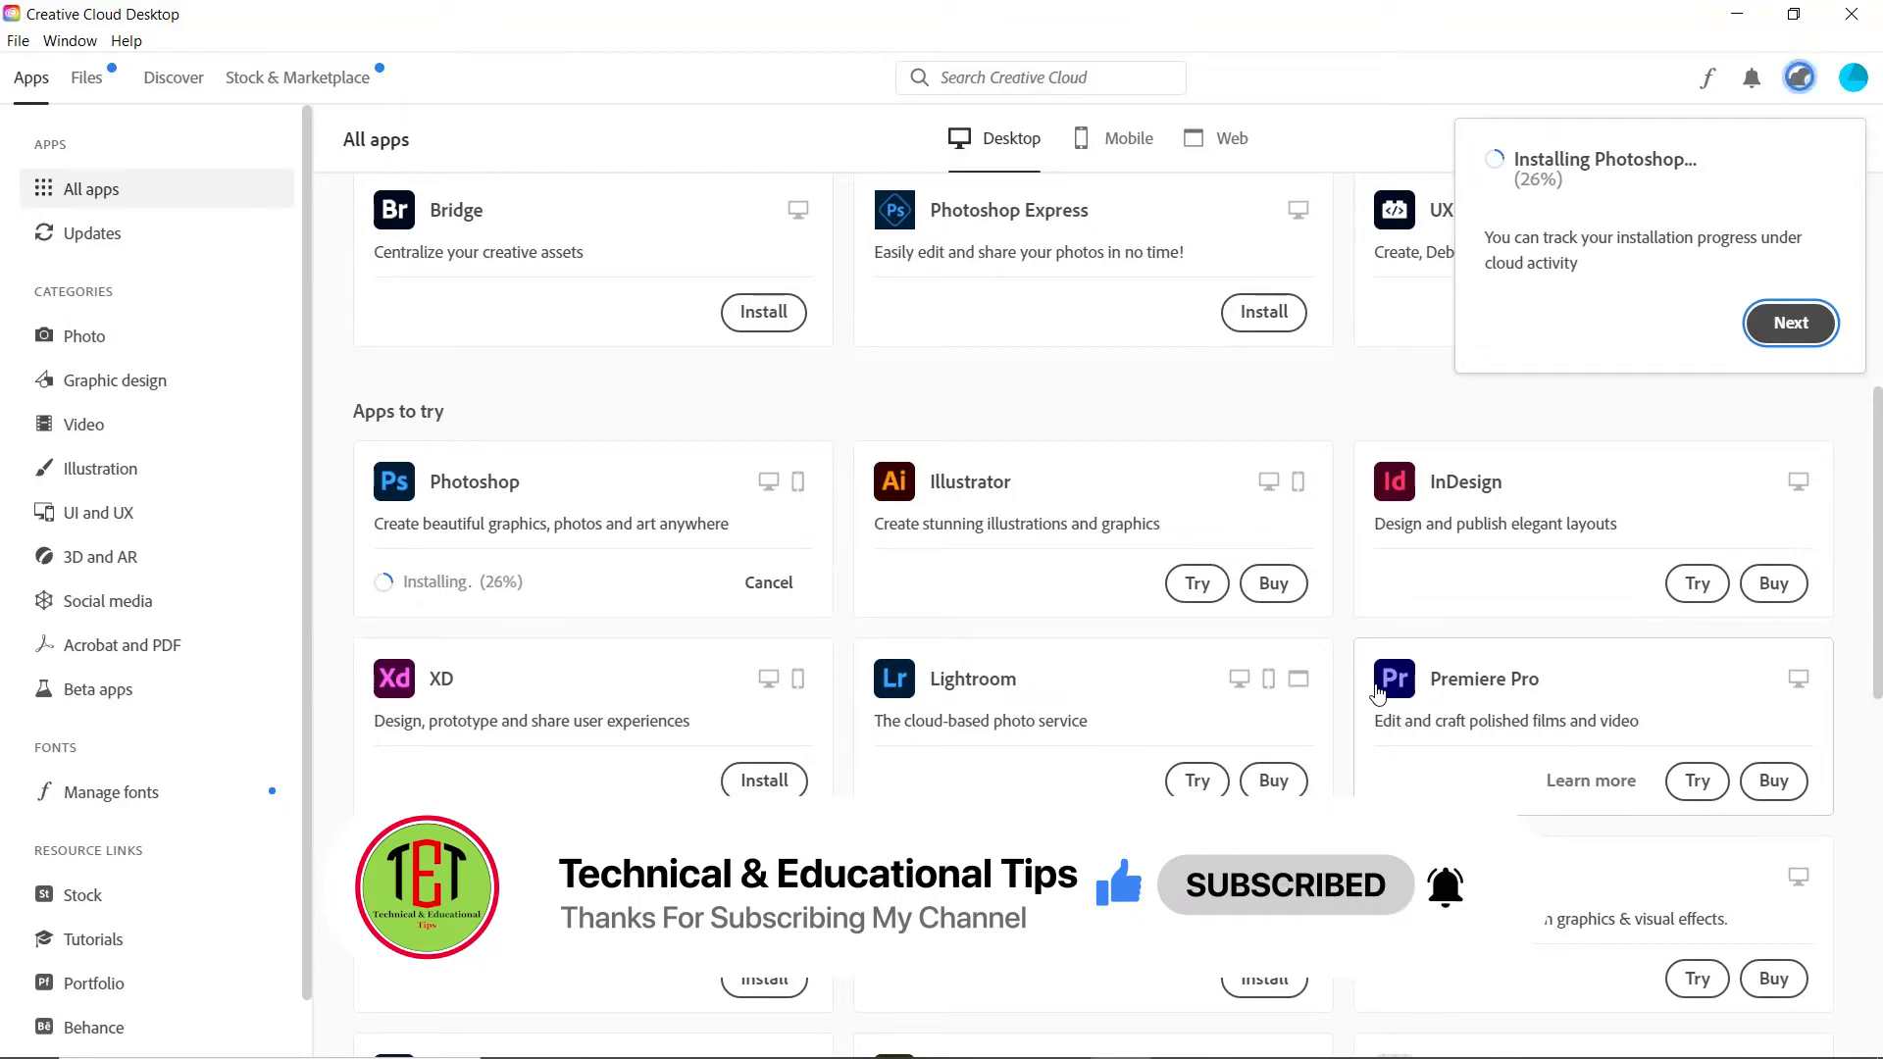
pyautogui.moveTo(1017, 583)
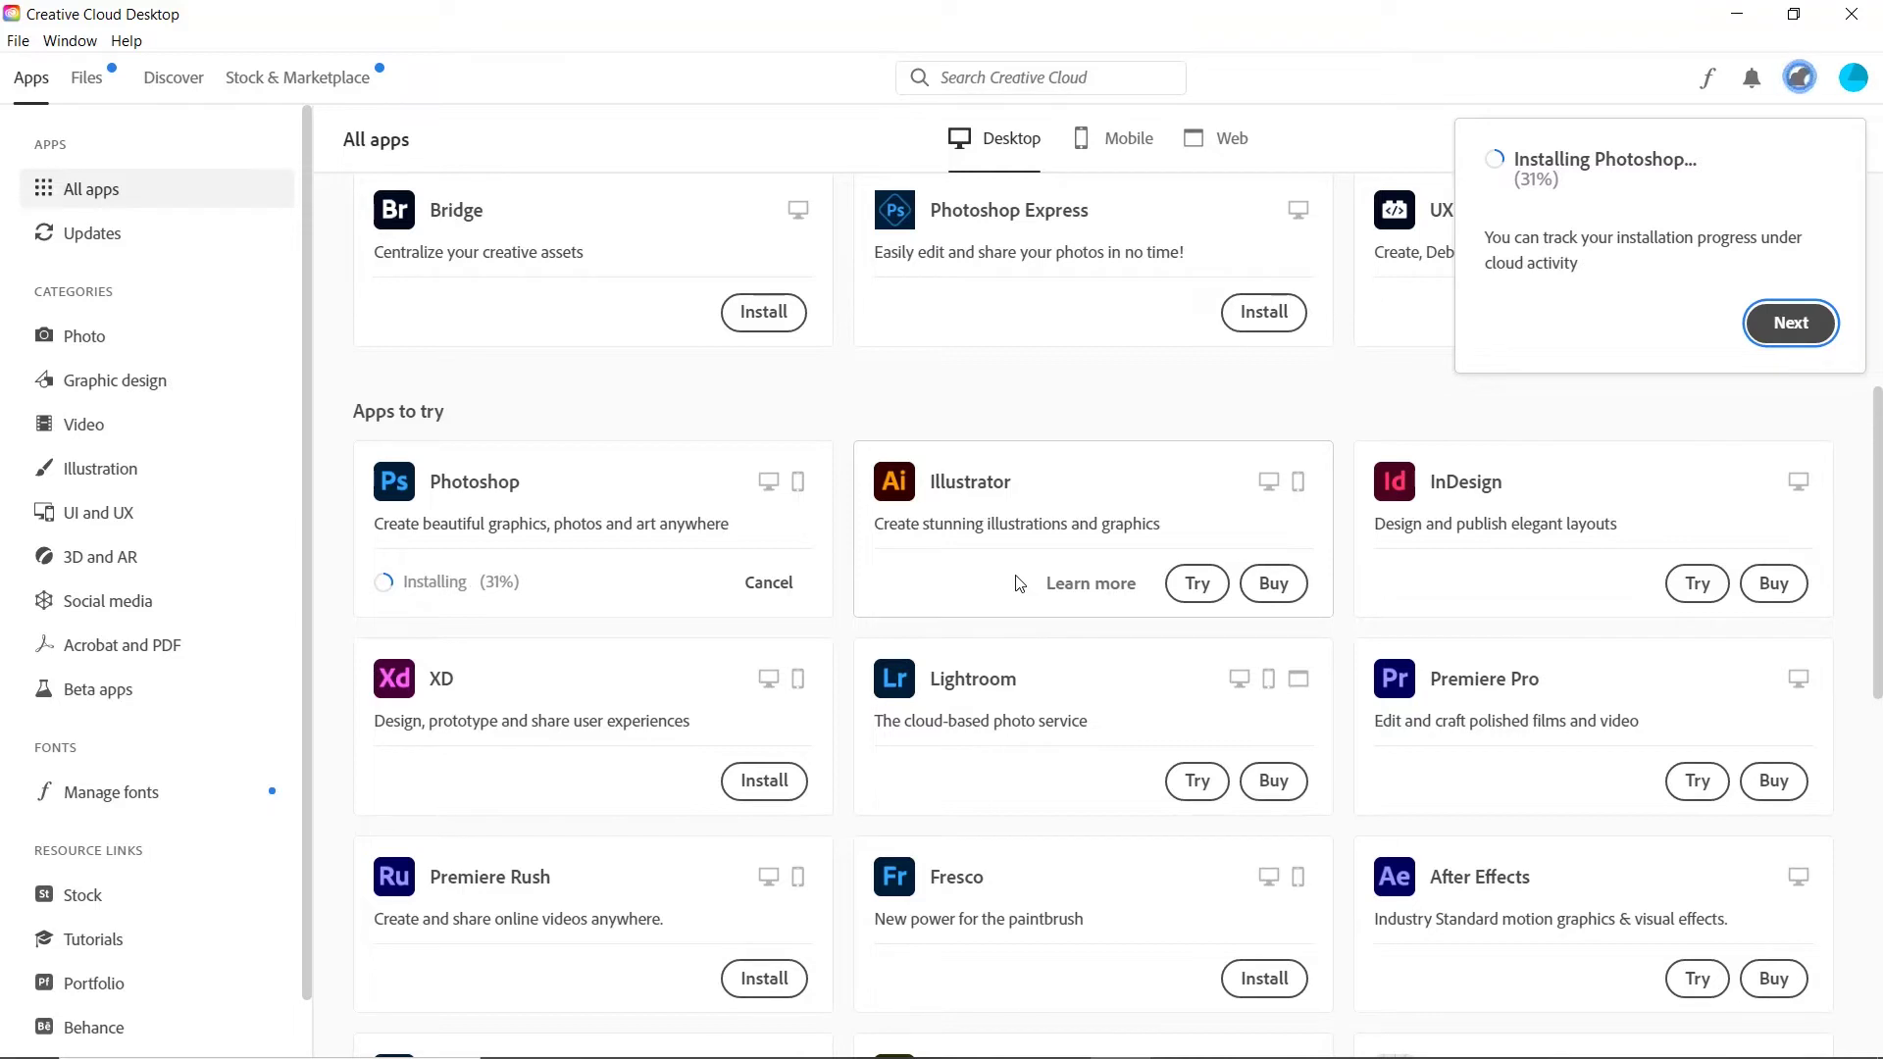
pyautogui.scroll(5, 1017, 584)
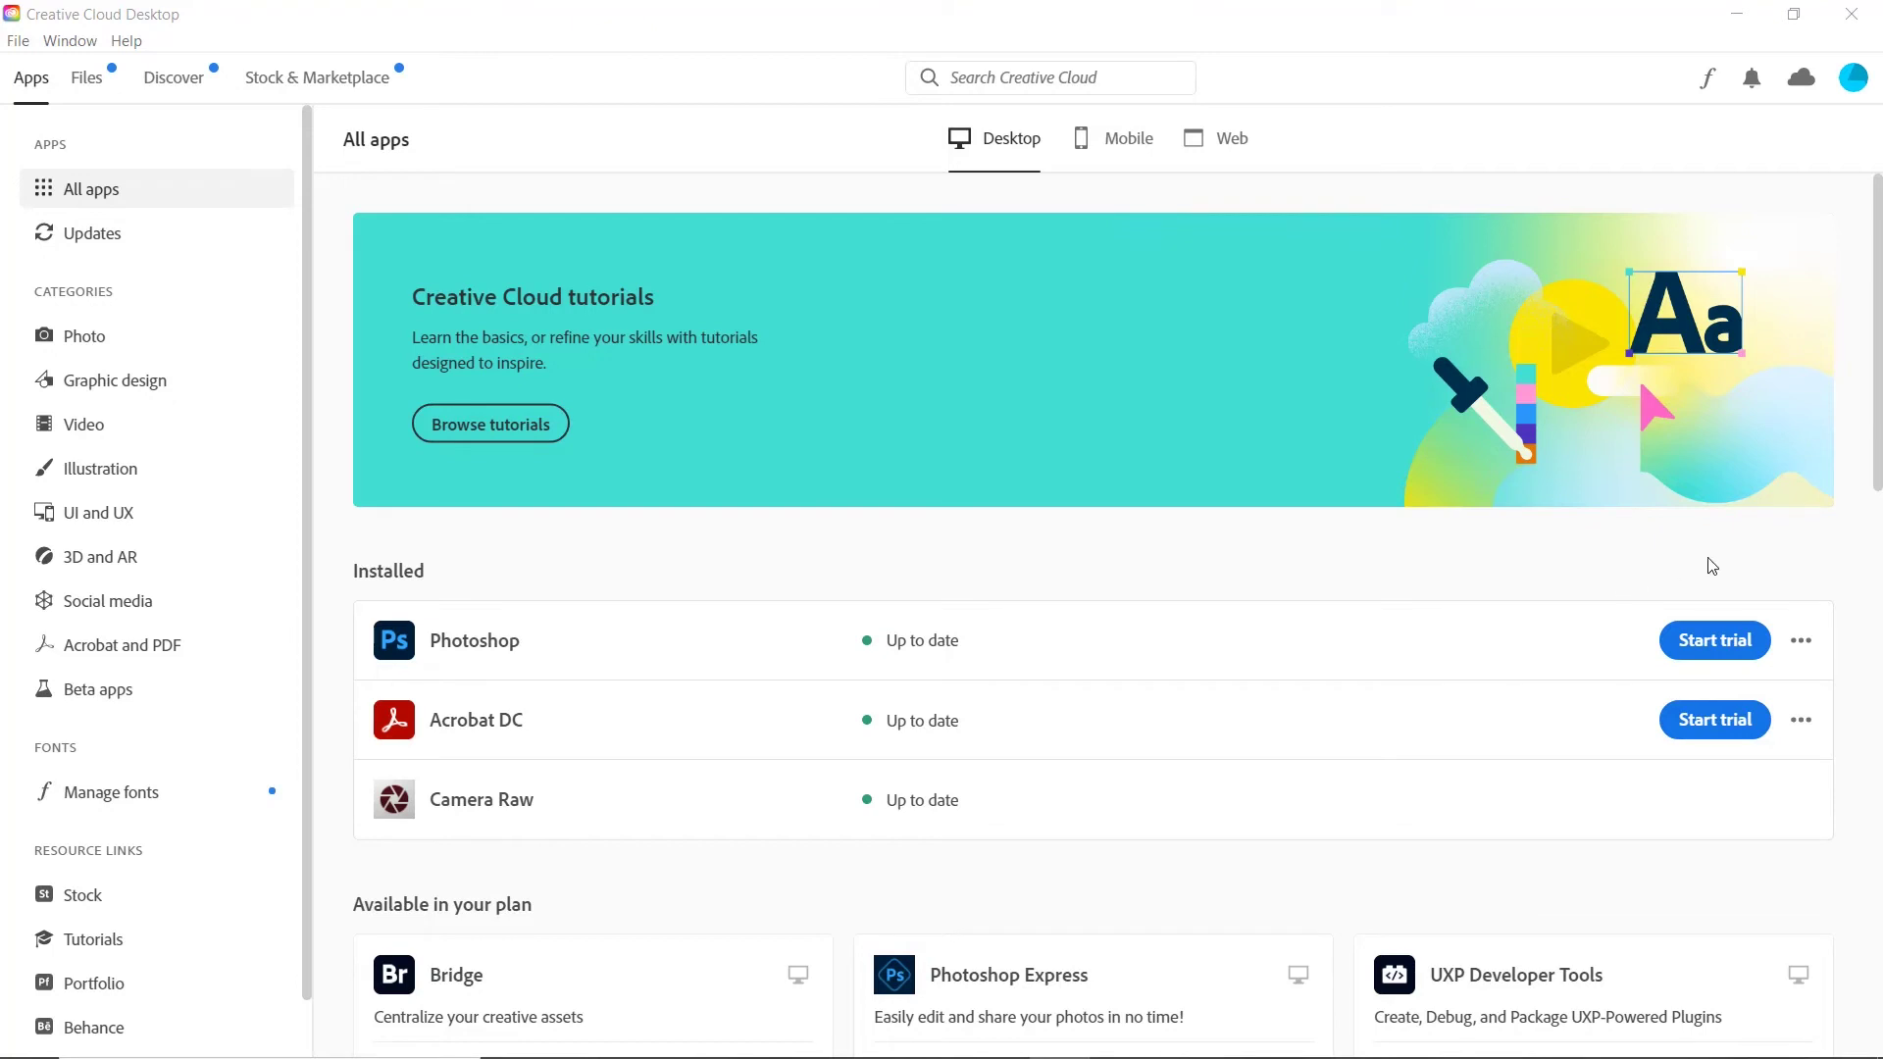
pyautogui.moveTo(1714, 641)
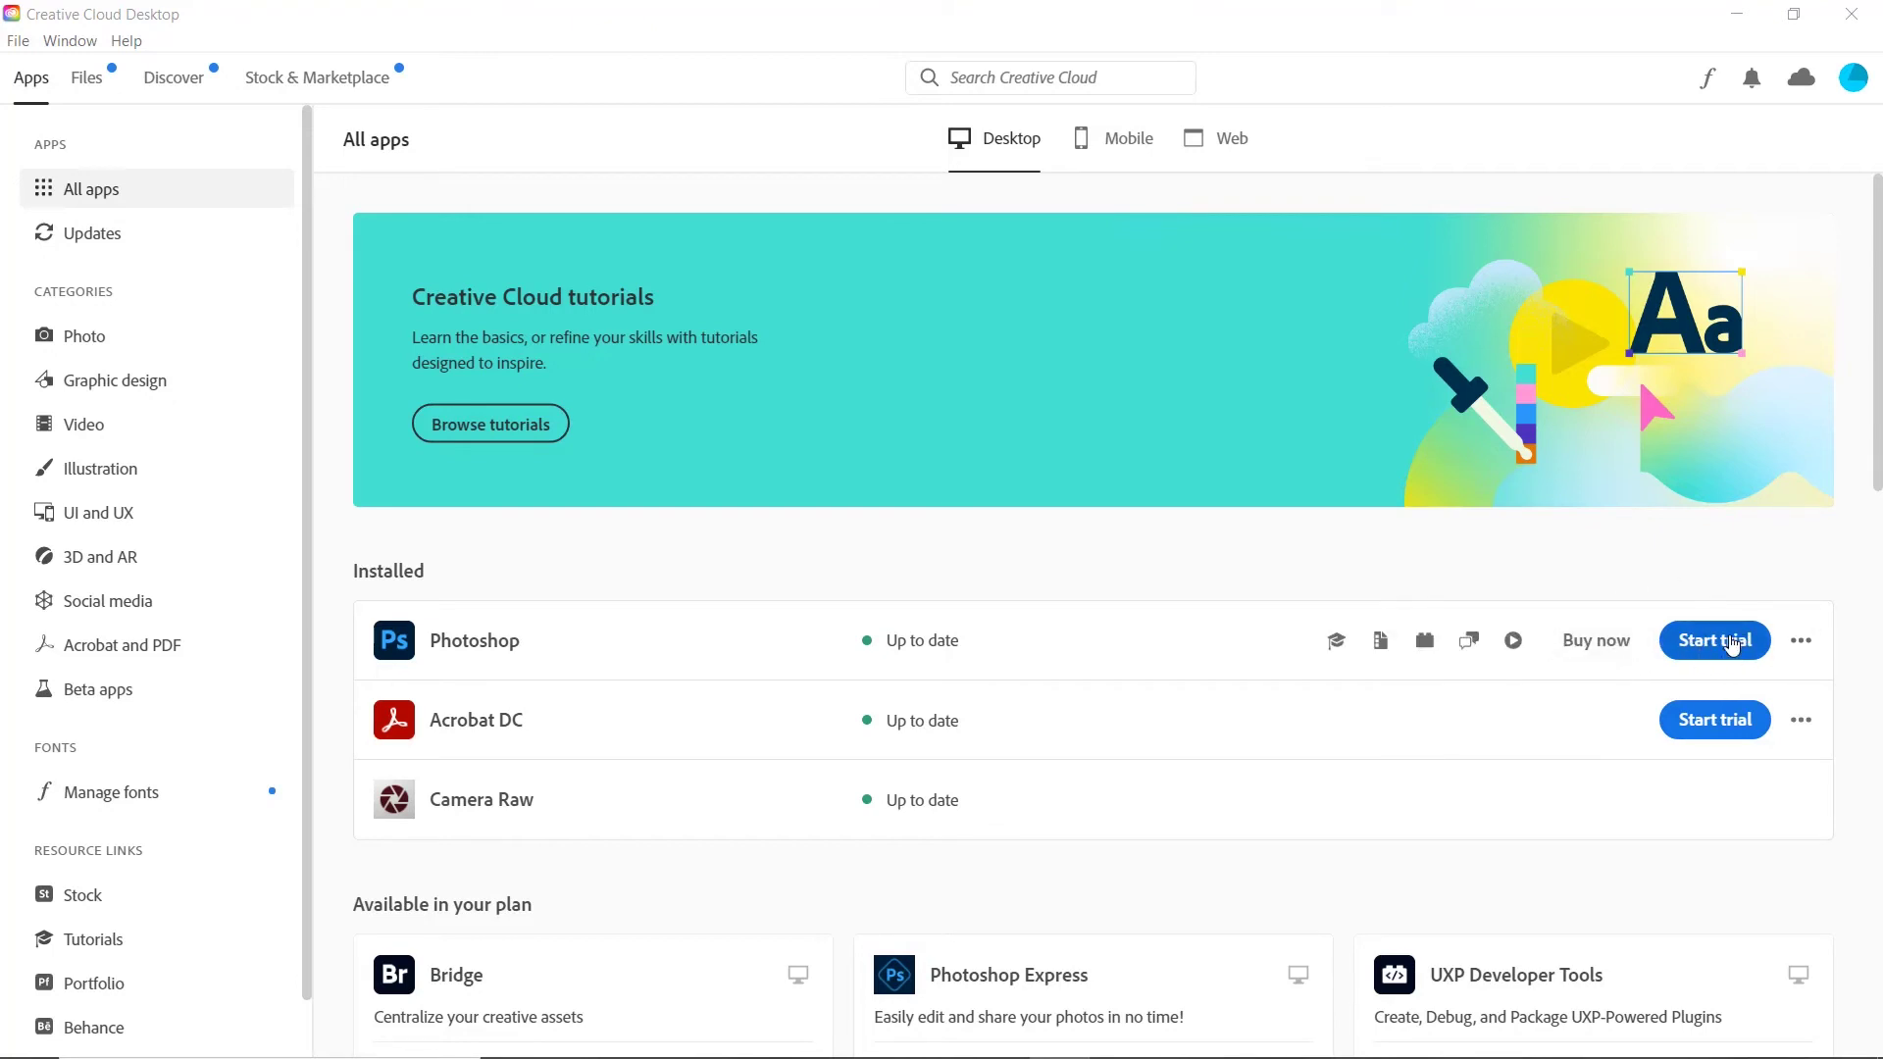
# - Start the 7-day Photoshop trial and dismiss the trial-started notification
pyautogui.click(1711, 645)
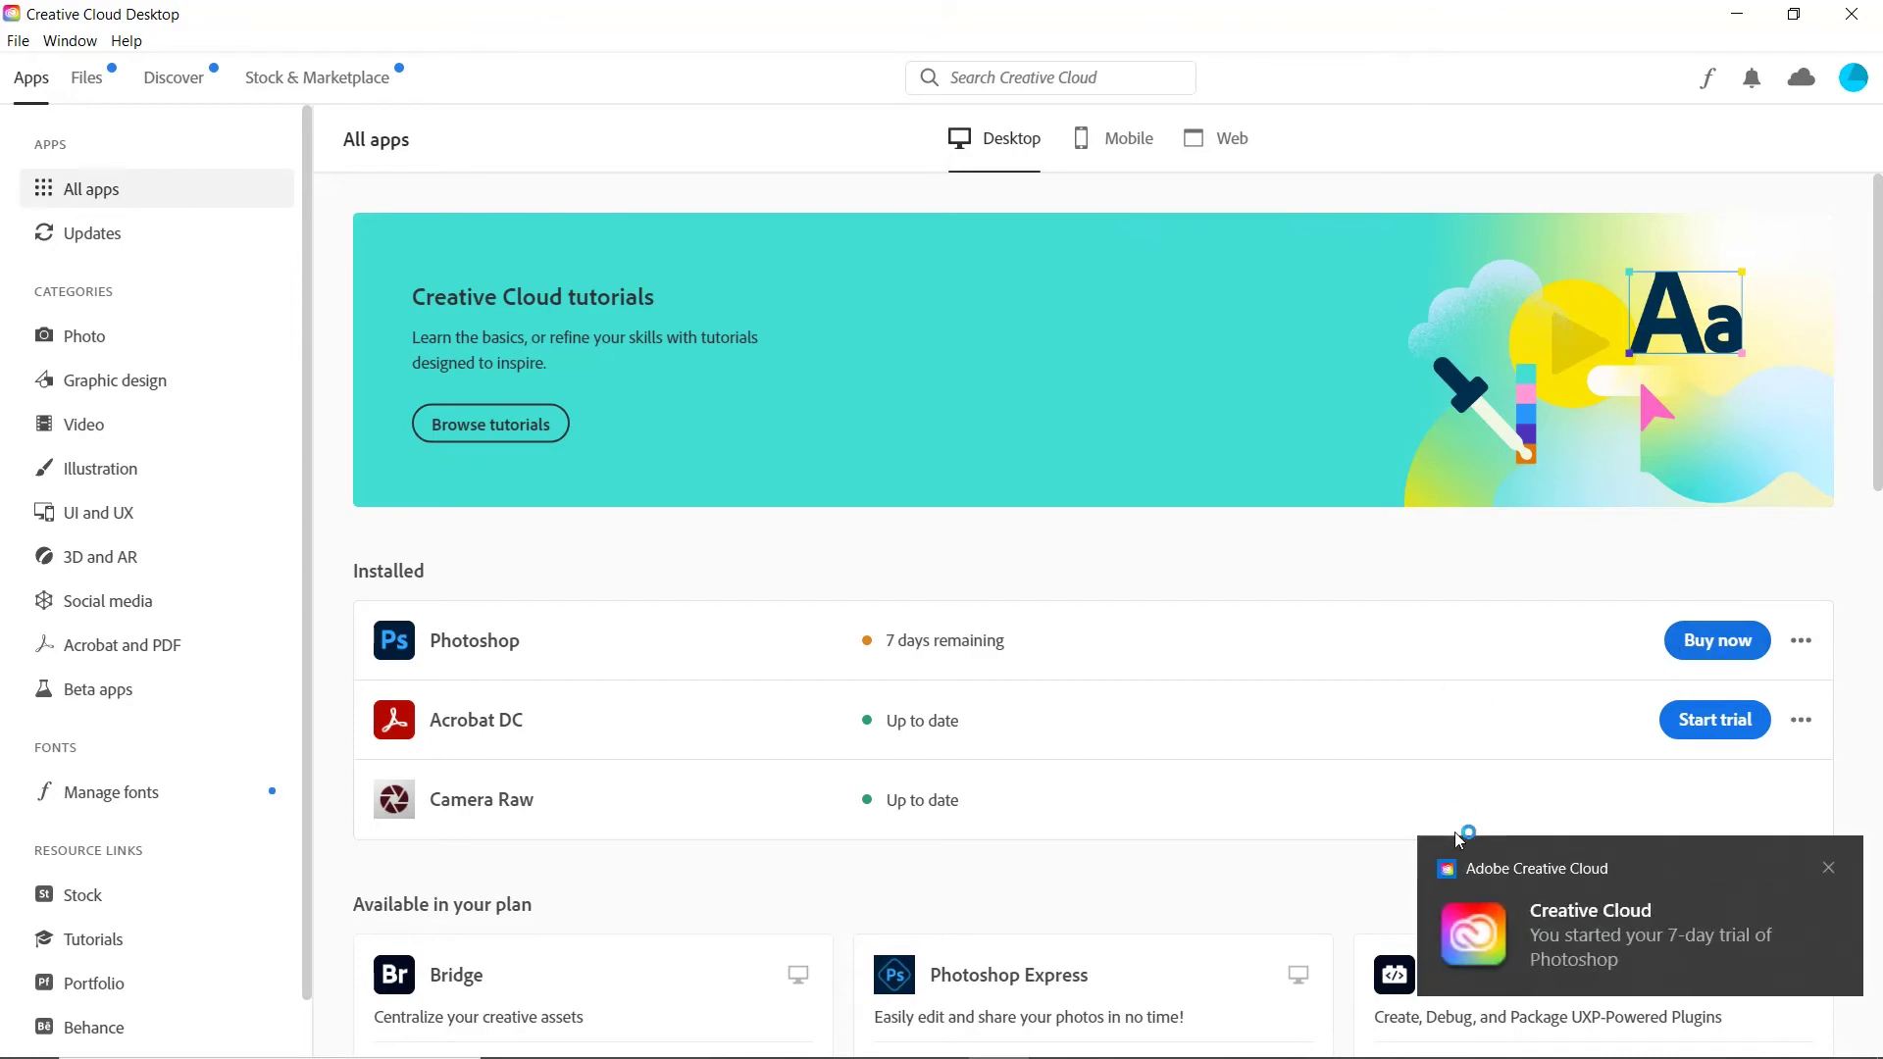
pyautogui.moveTo(1639, 915)
pyautogui.click(1829, 868)
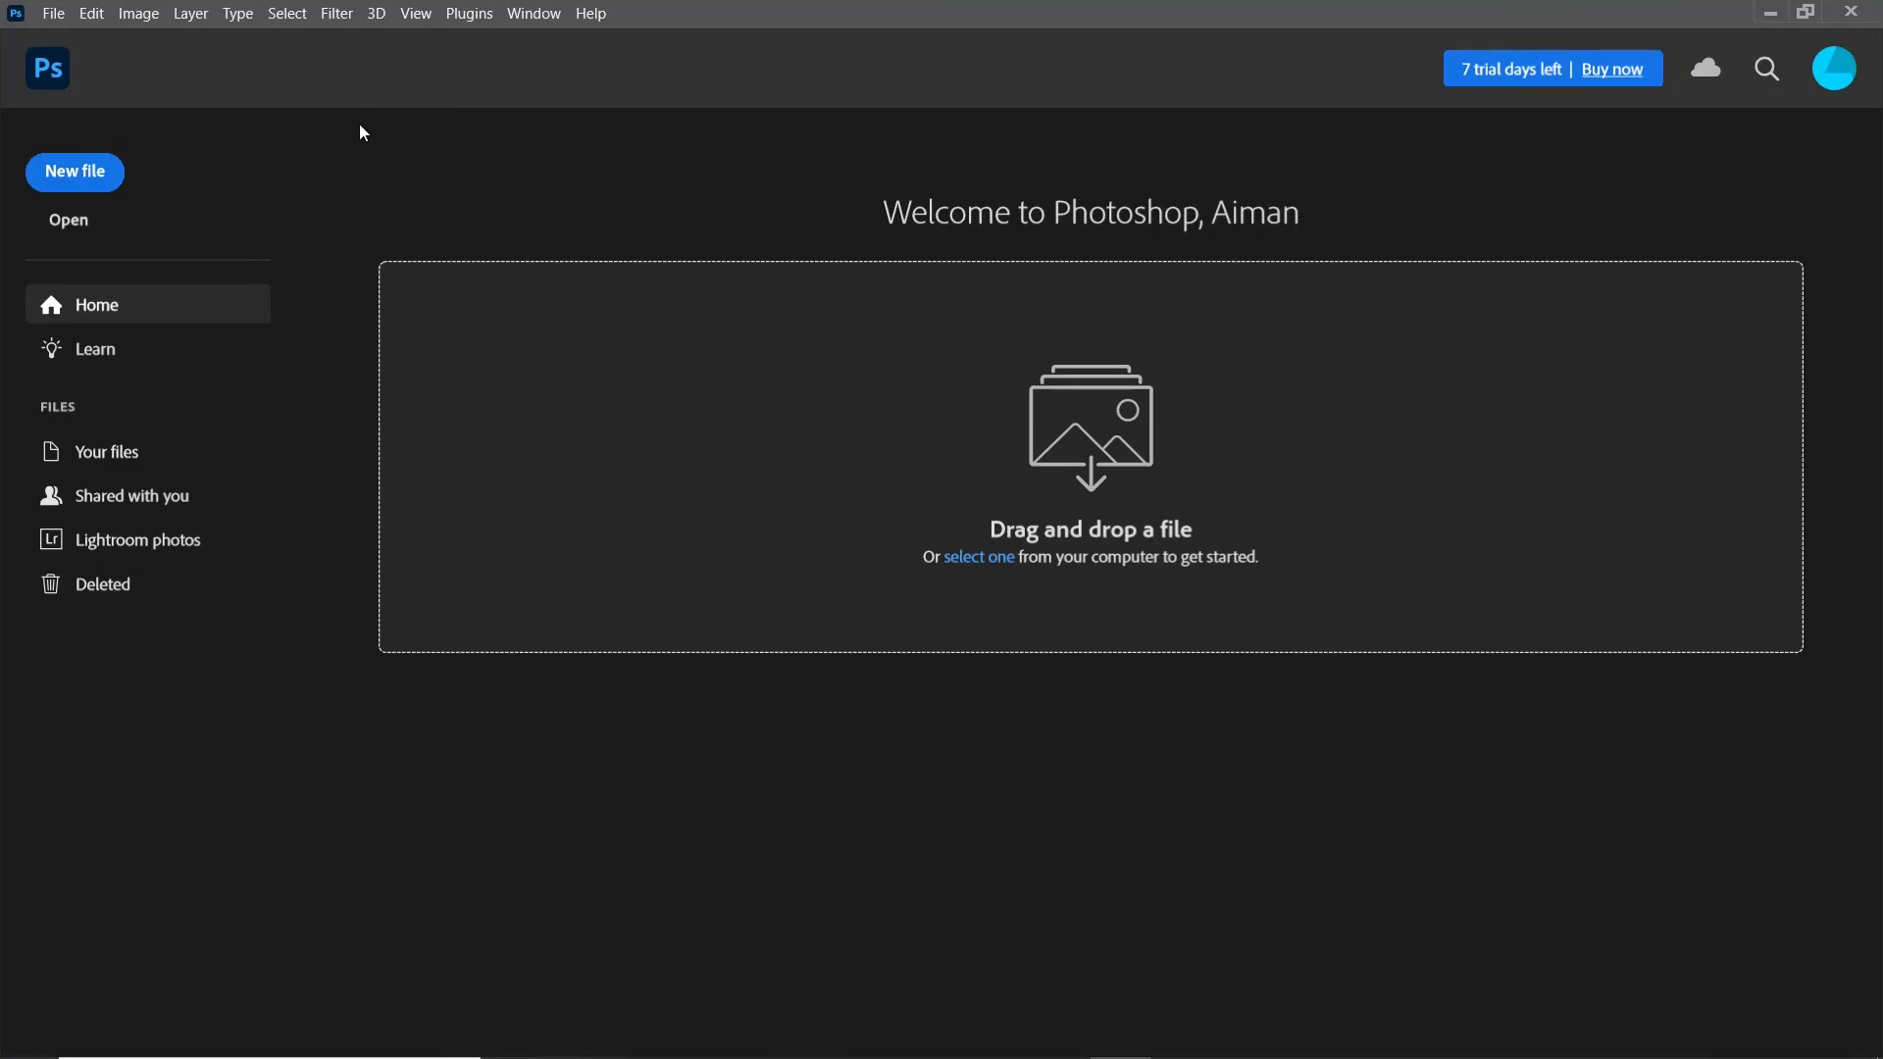
# - Create a blank Photoshop document with the default 16 × 12 cm preset
pyautogui.click(71, 177)
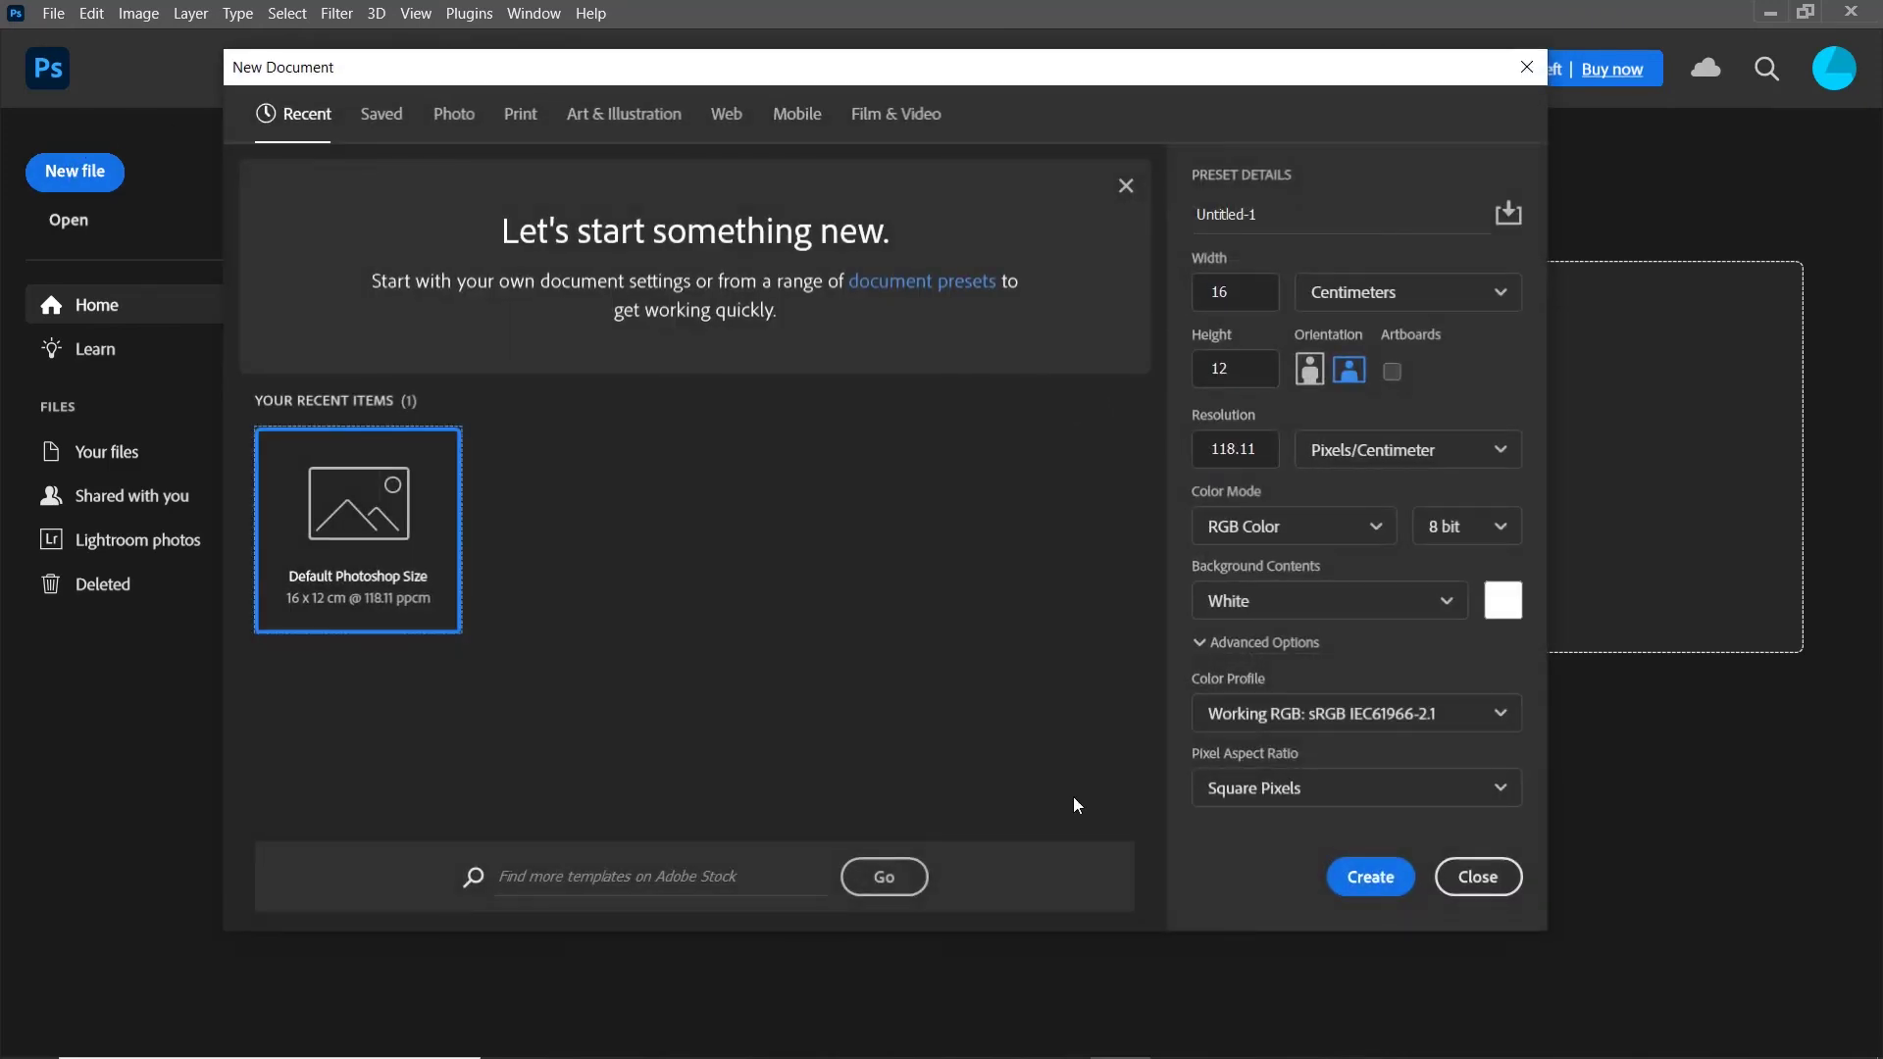
pyautogui.click(1371, 879)
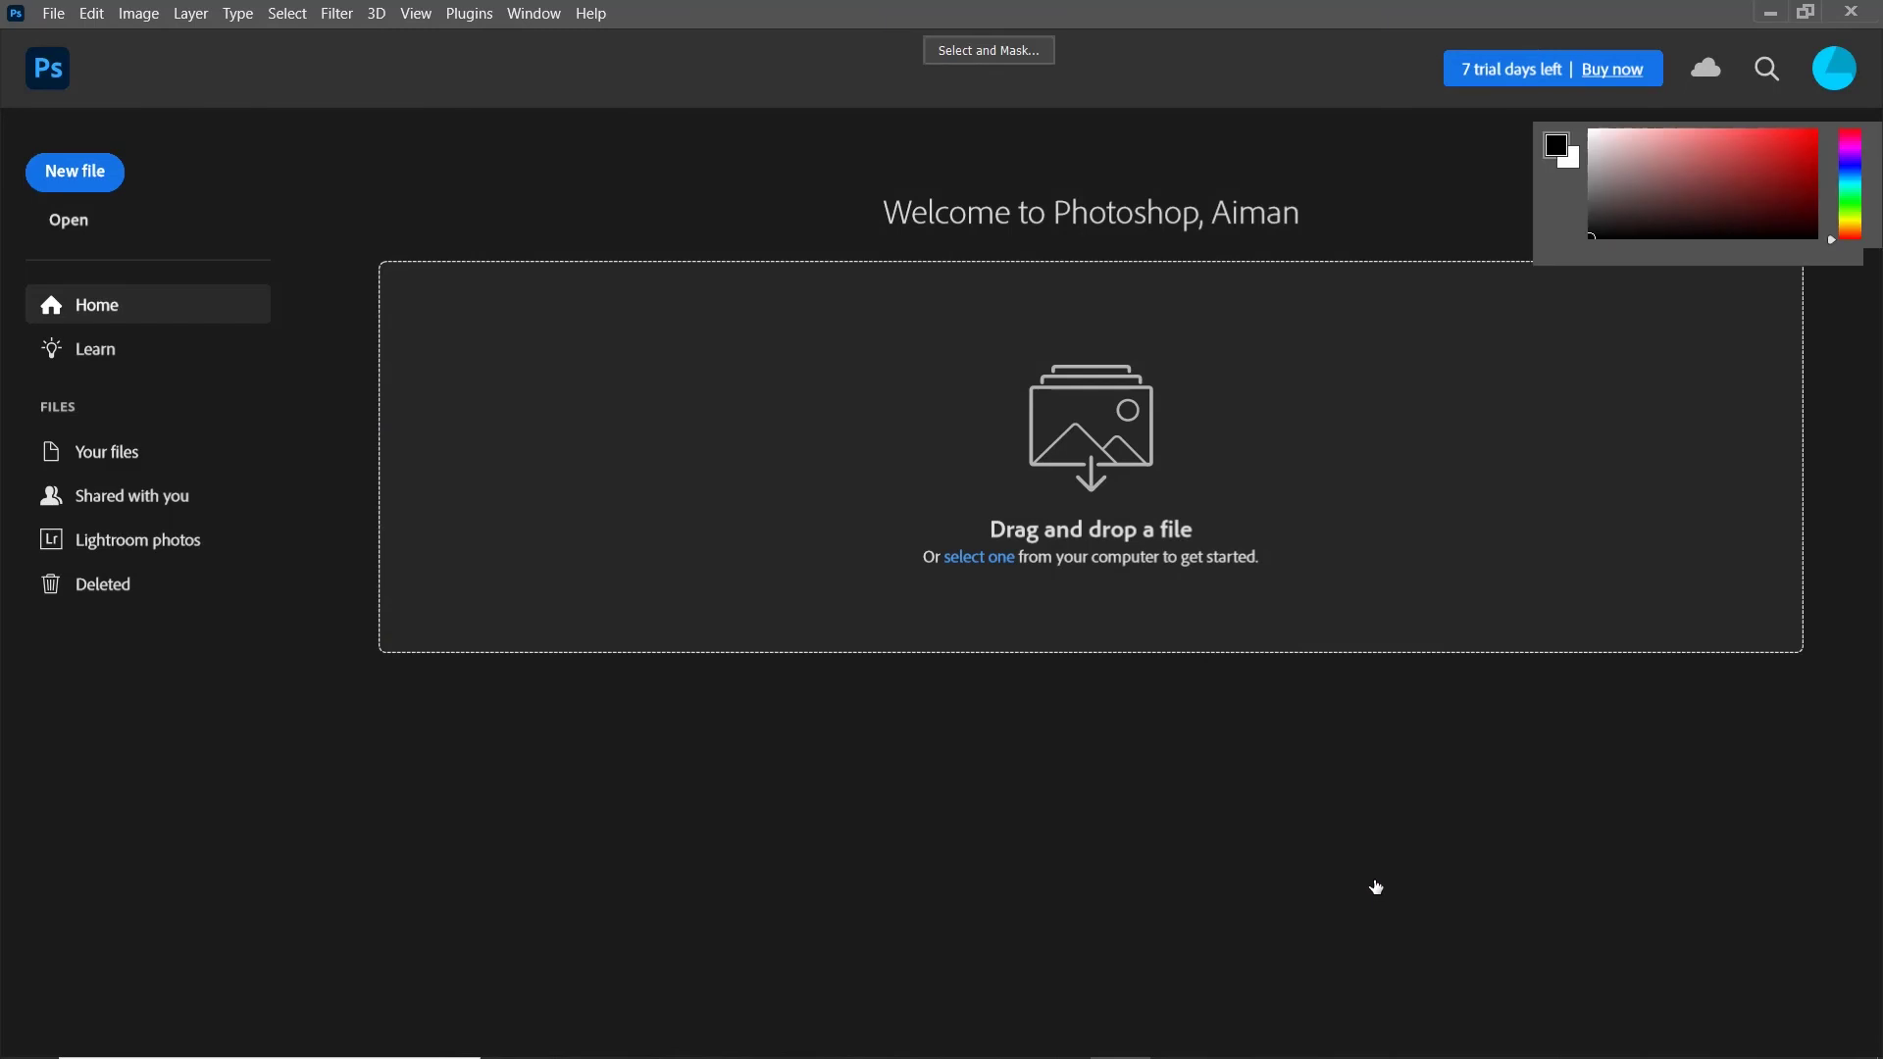